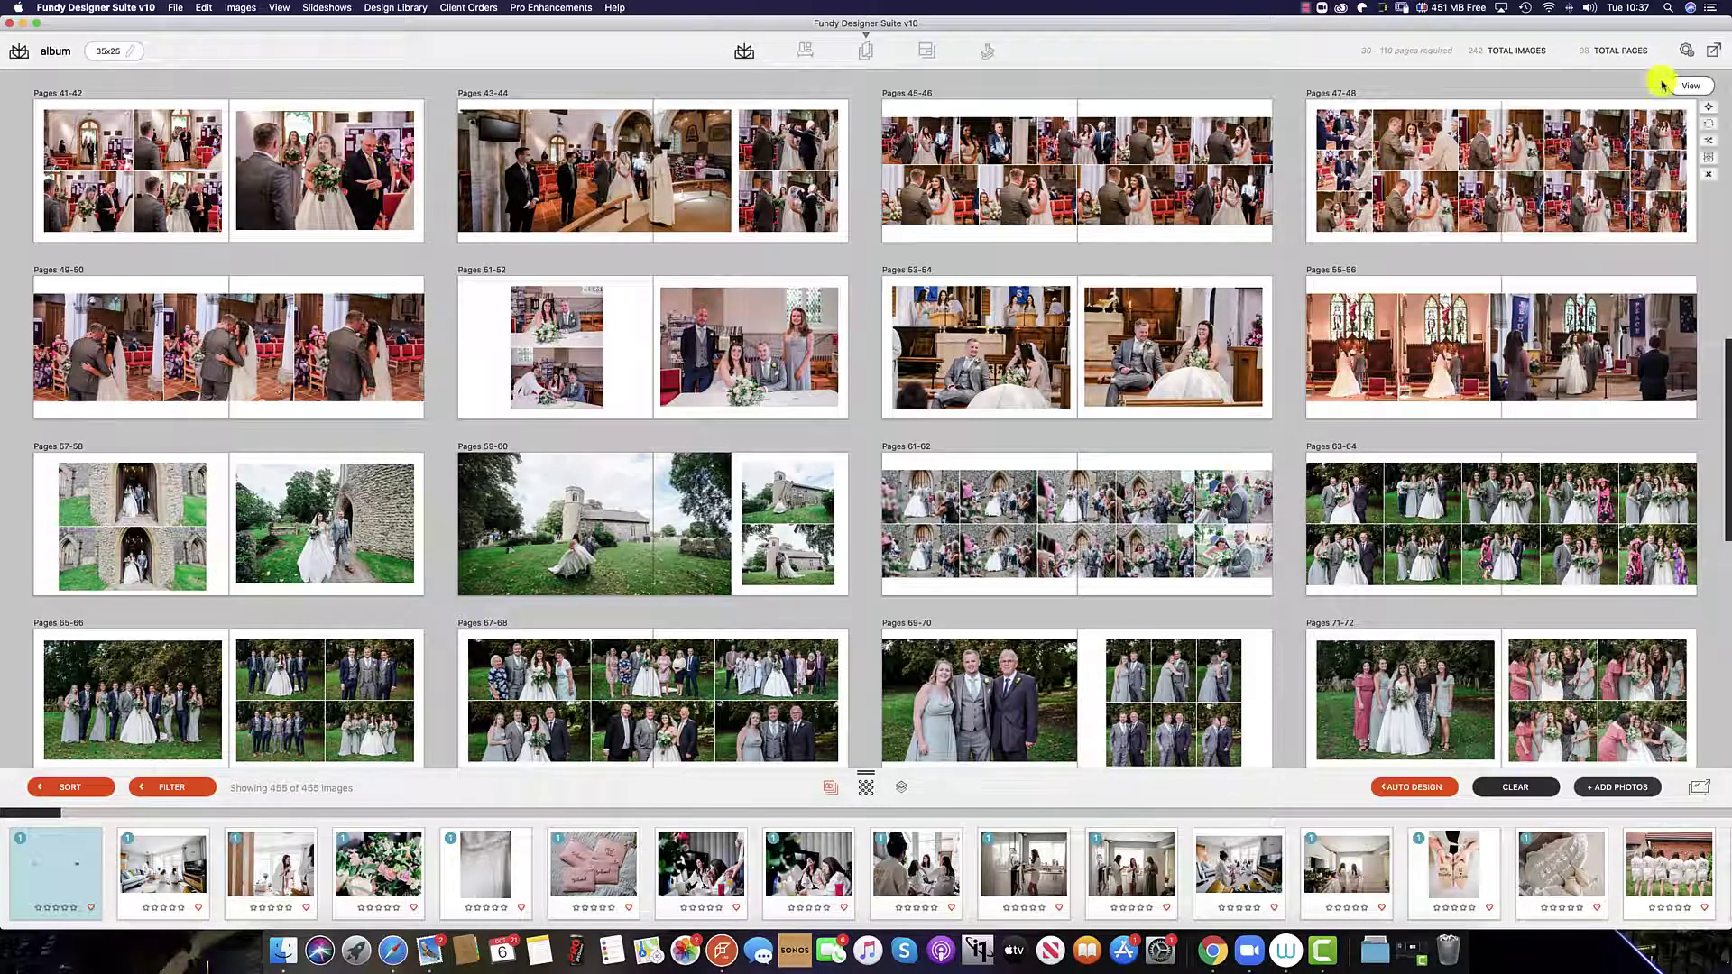
# Step: Bring up the export menu with Order Direct From Lab and Export for Print
pyautogui.click(1714, 52)
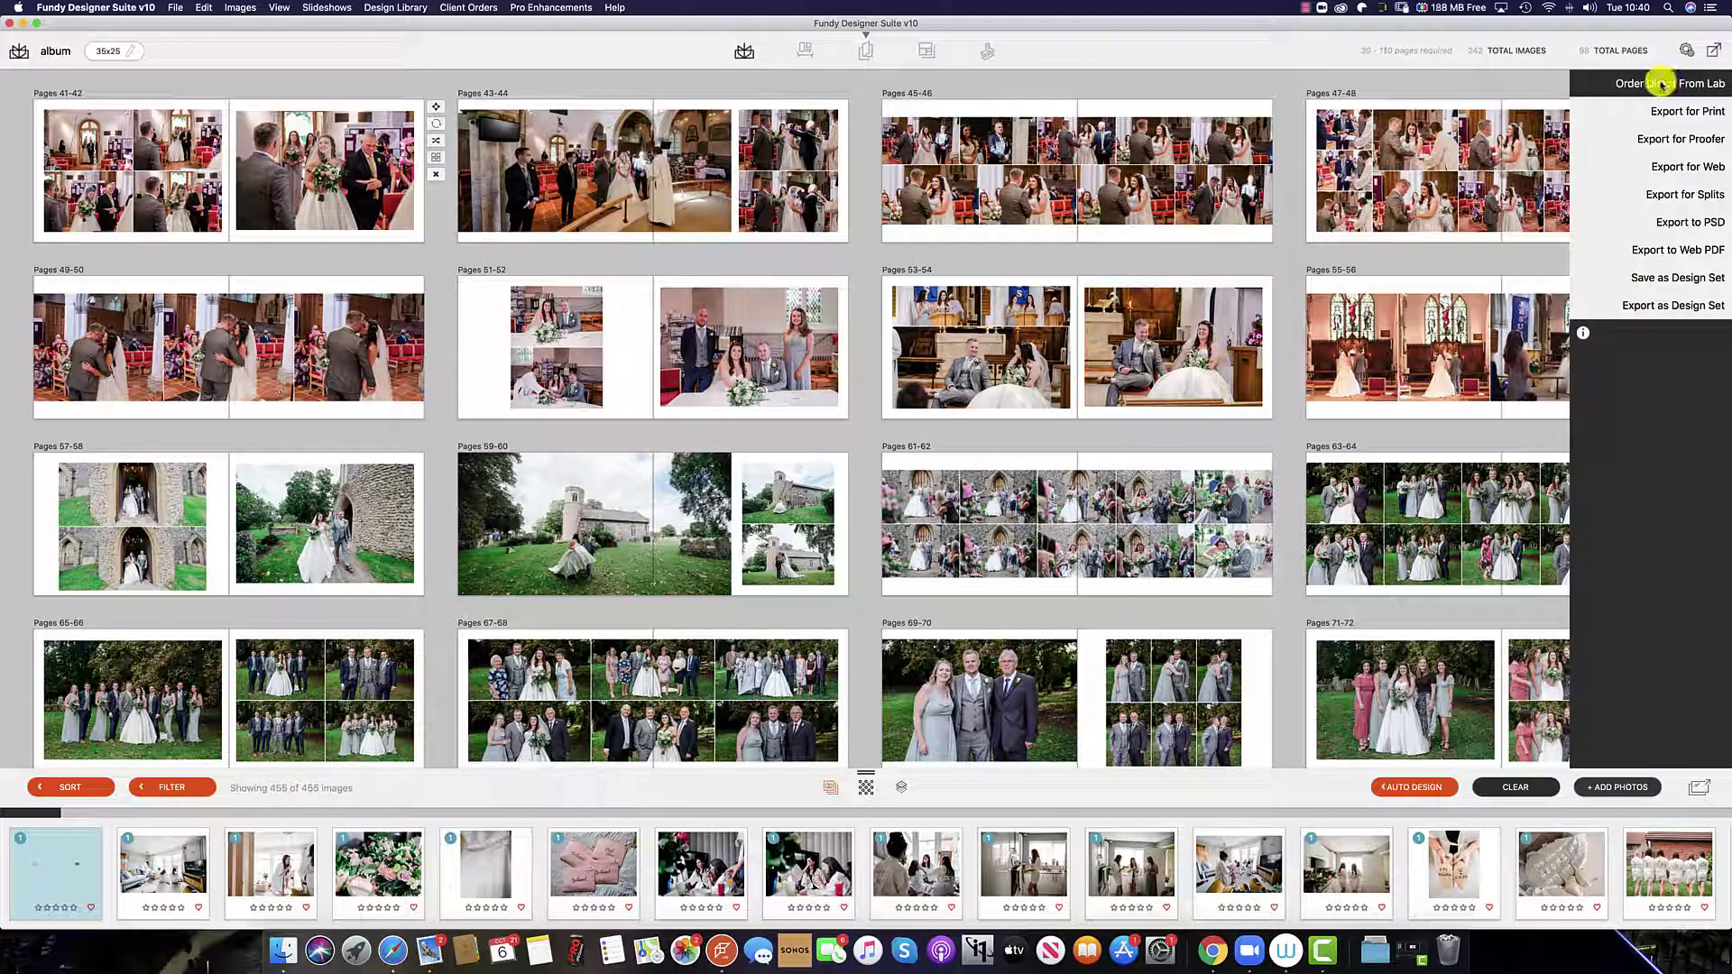
# Step: Order the 98-page GraphiStudio Young Book 35x25 directly from the lab, moving past the review
pyautogui.click(1663, 83)
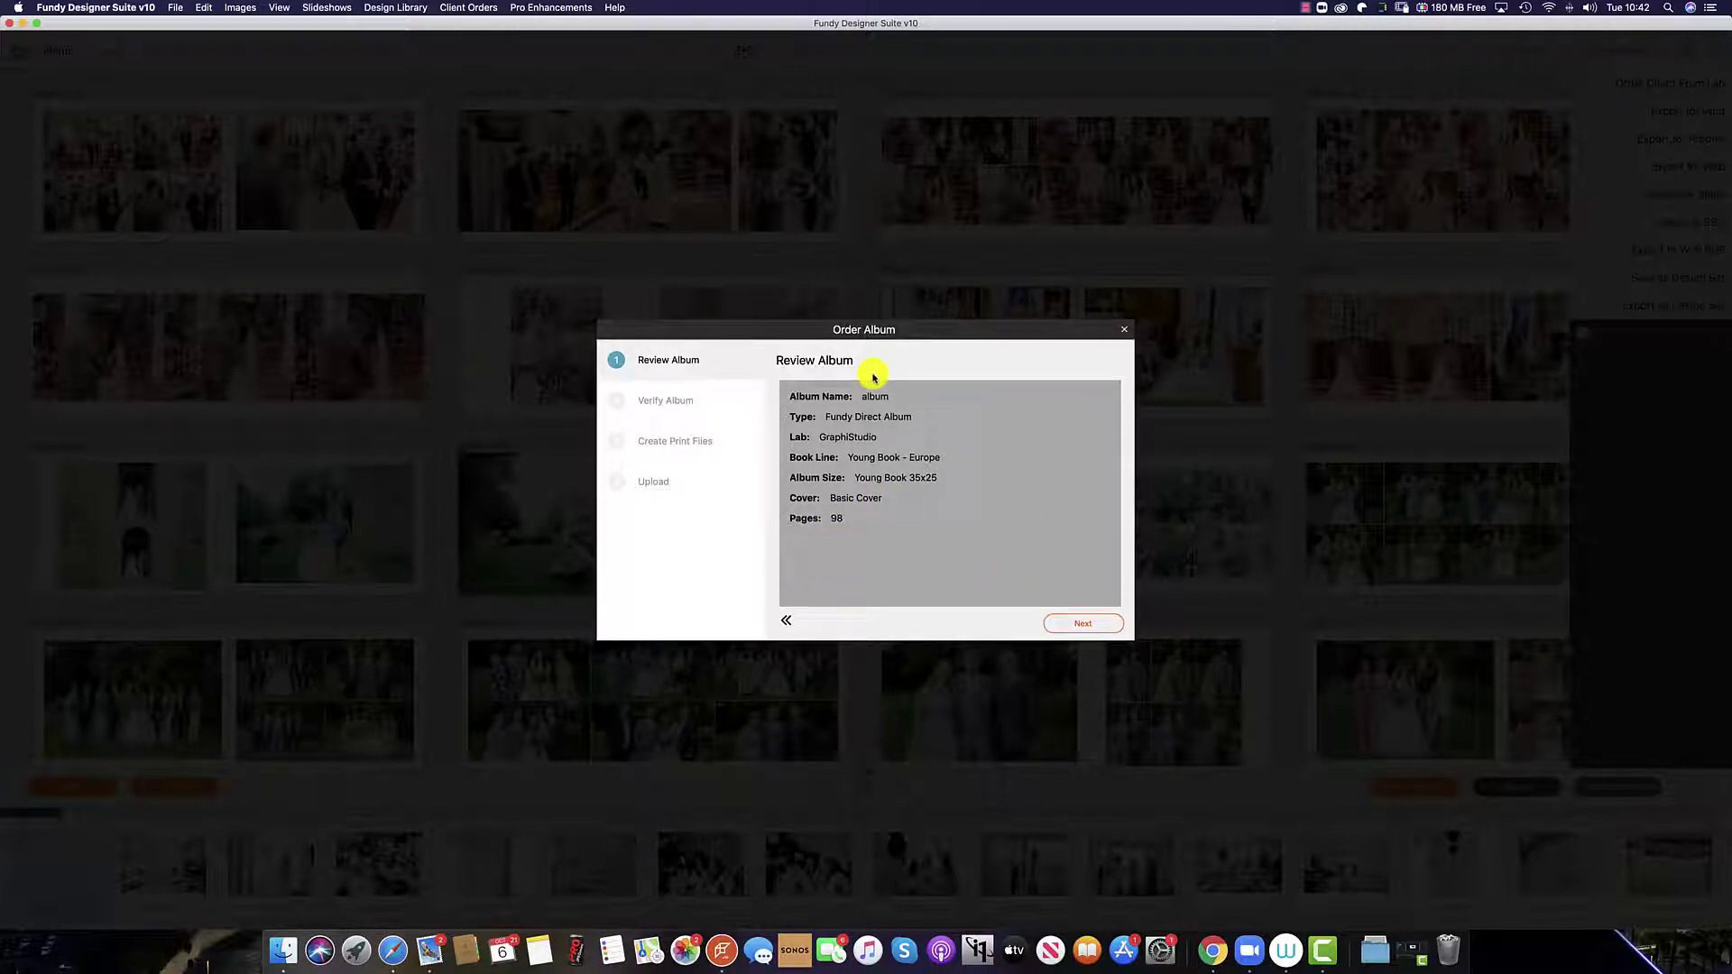
pyautogui.click(1103, 622)
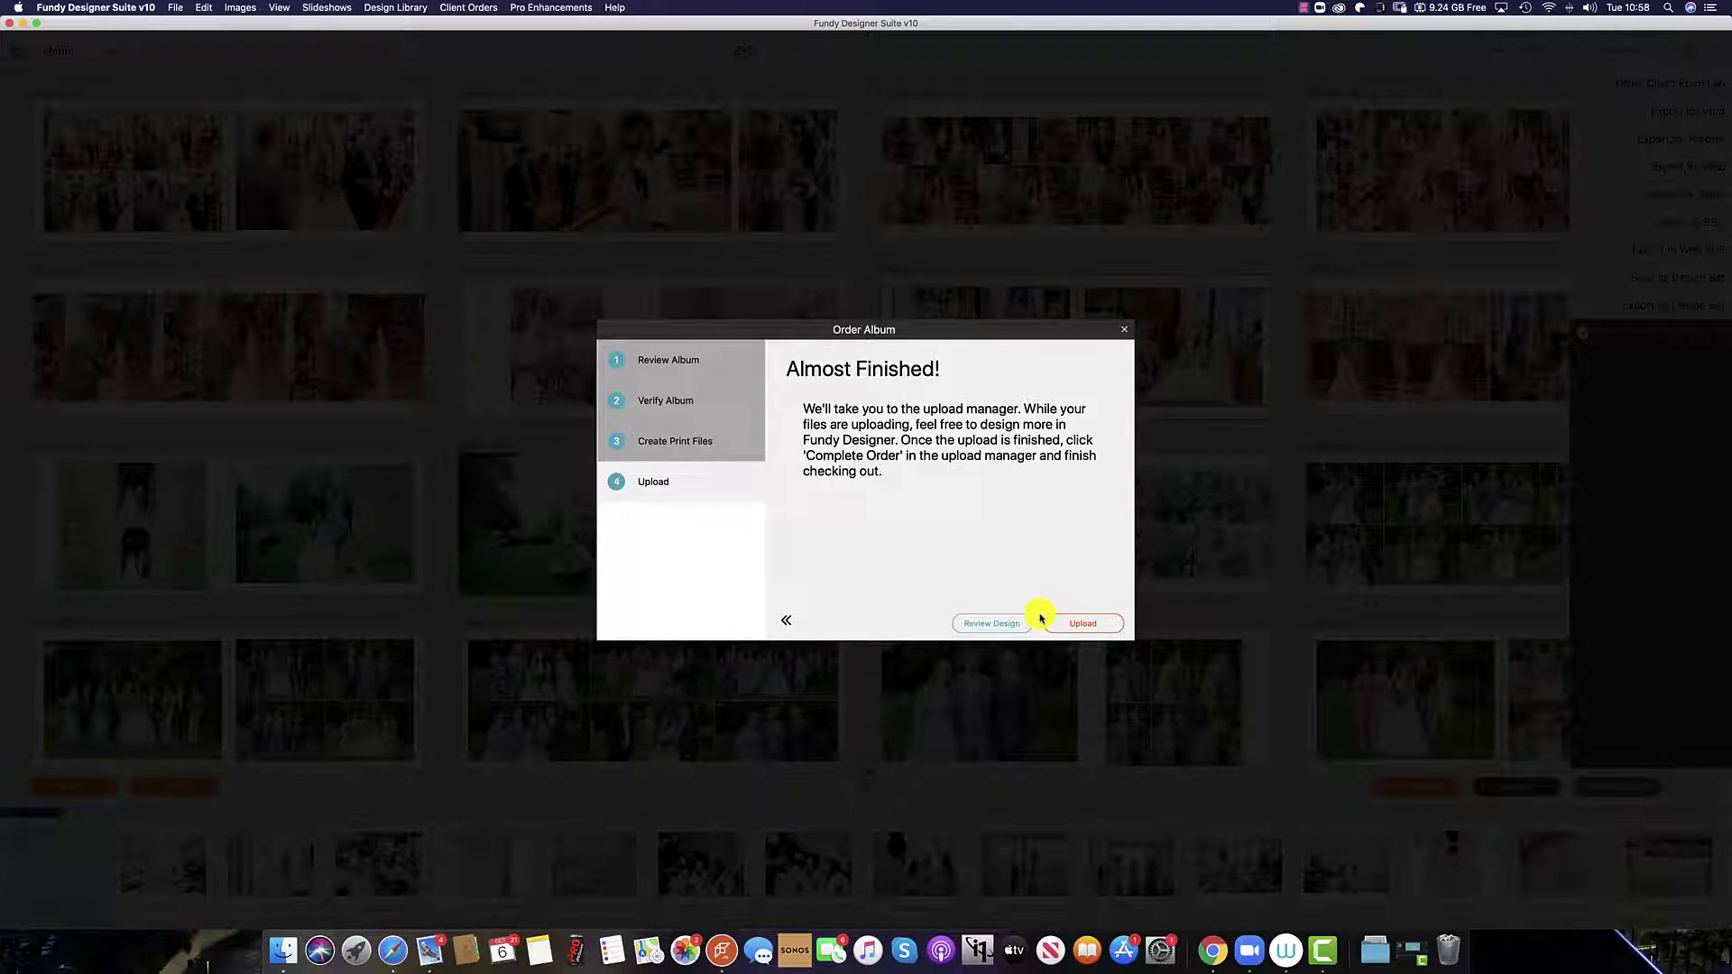
pyautogui.click(979, 624)
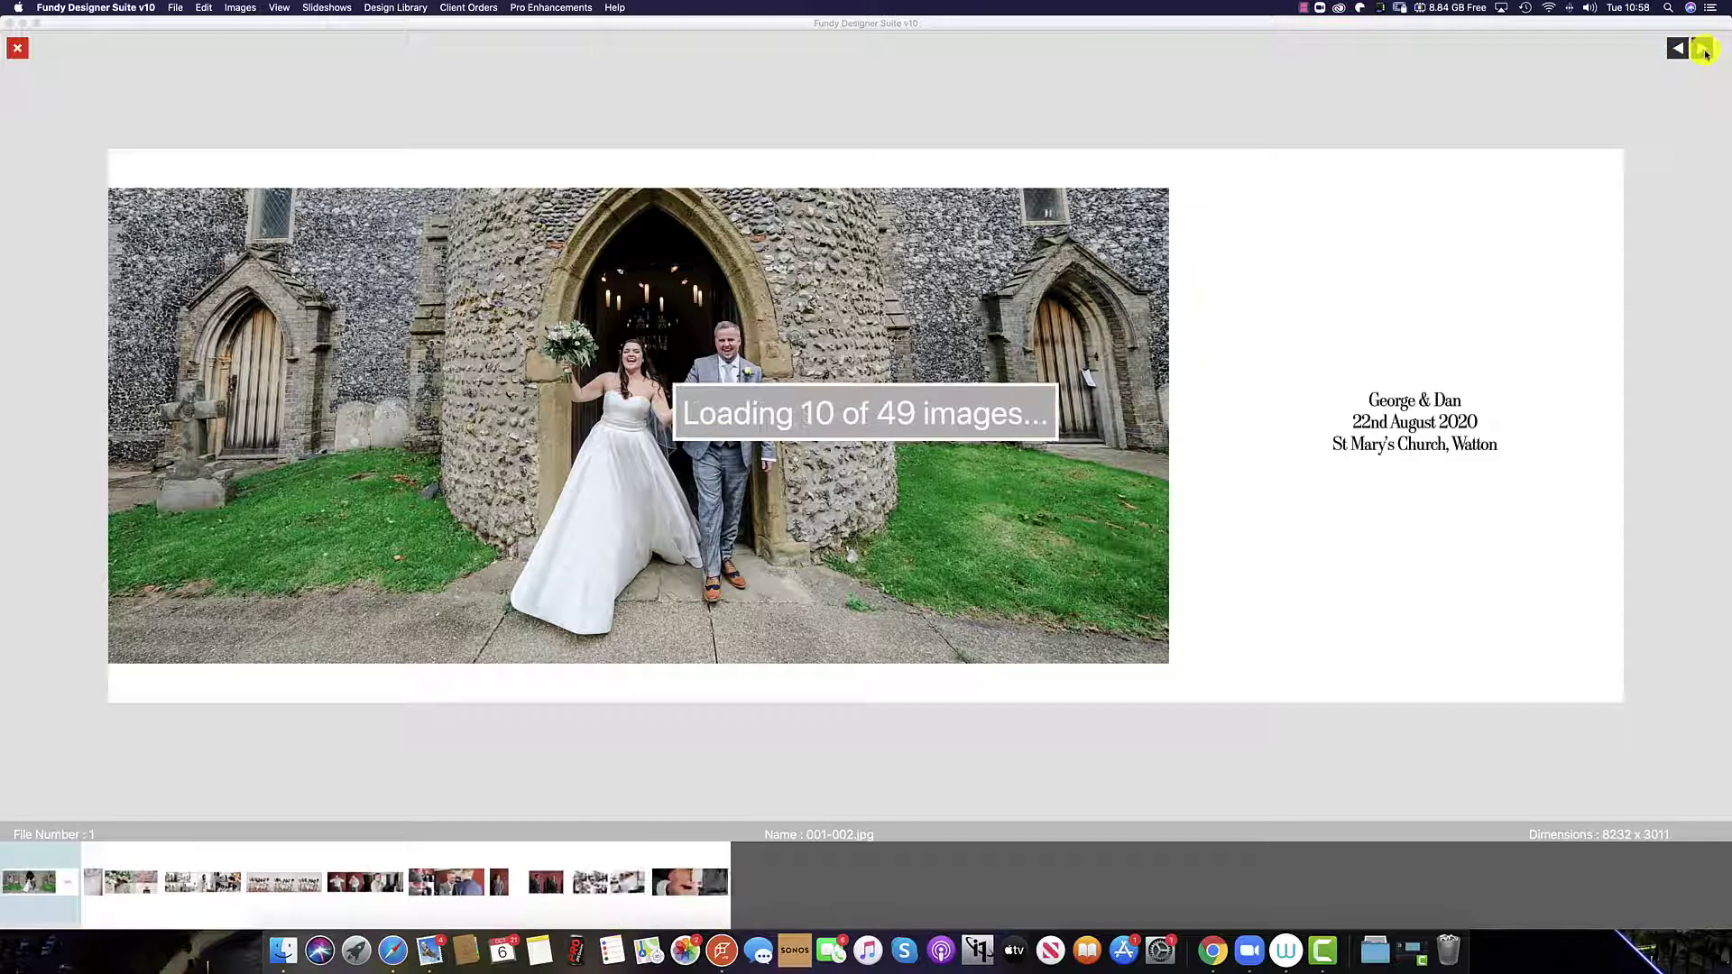
pyautogui.click(1703, 49)
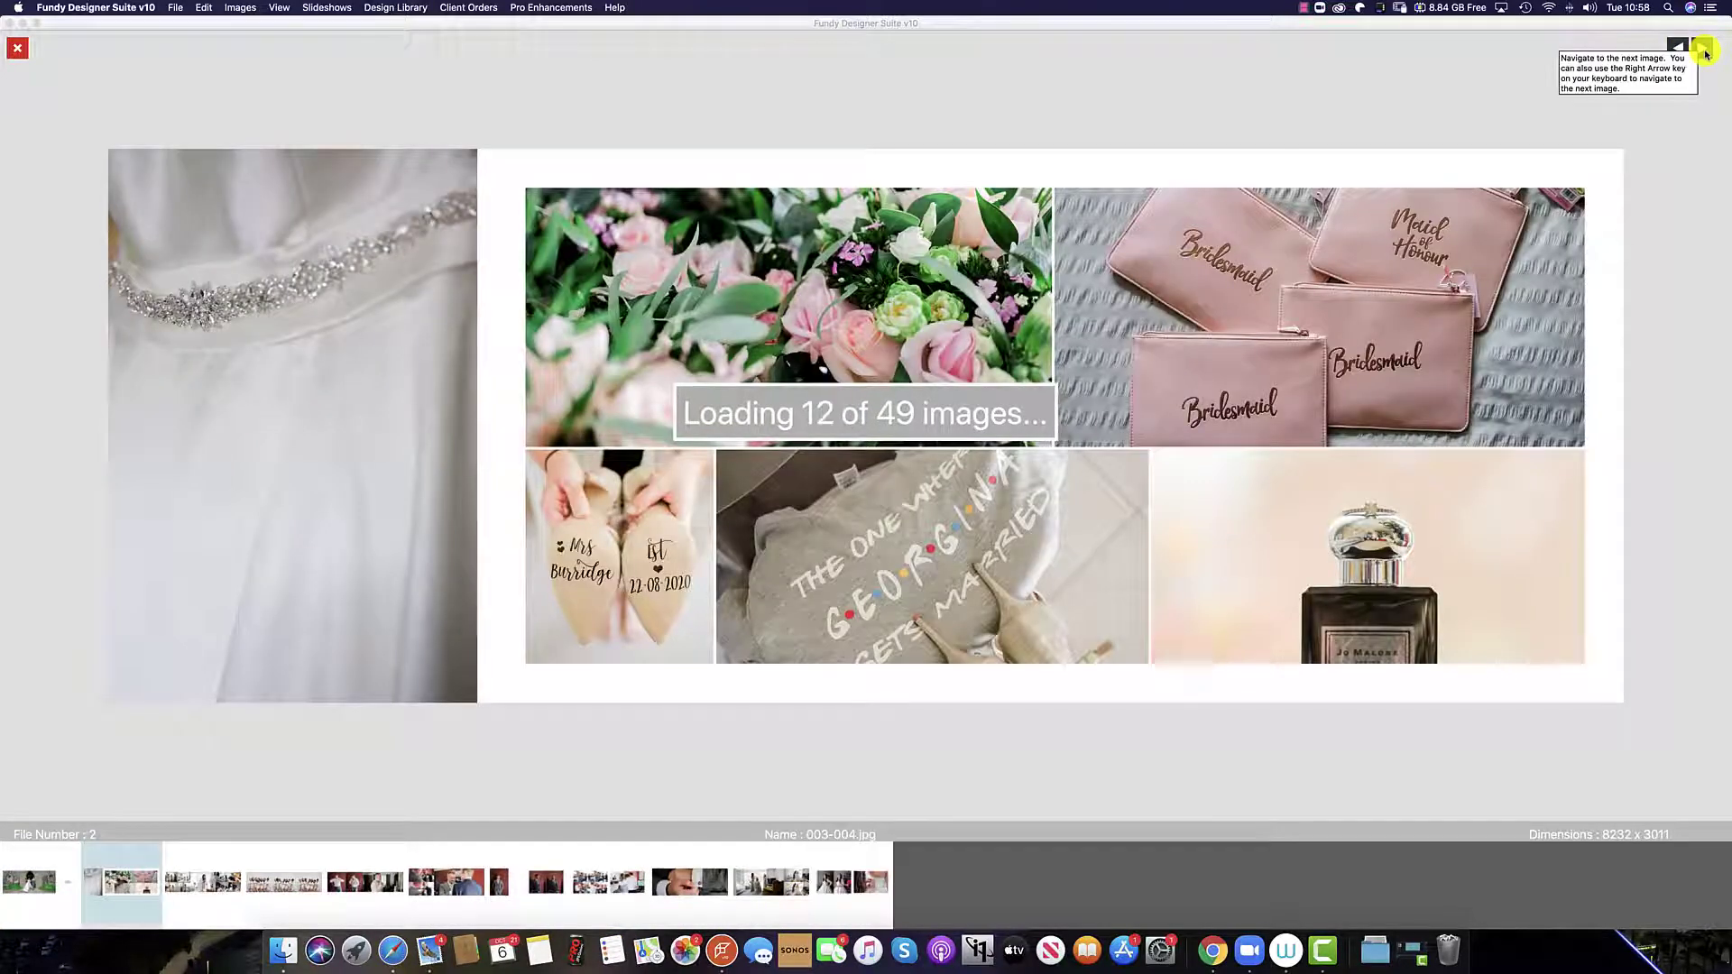
pyautogui.click(1702, 51)
pyautogui.click(1703, 51)
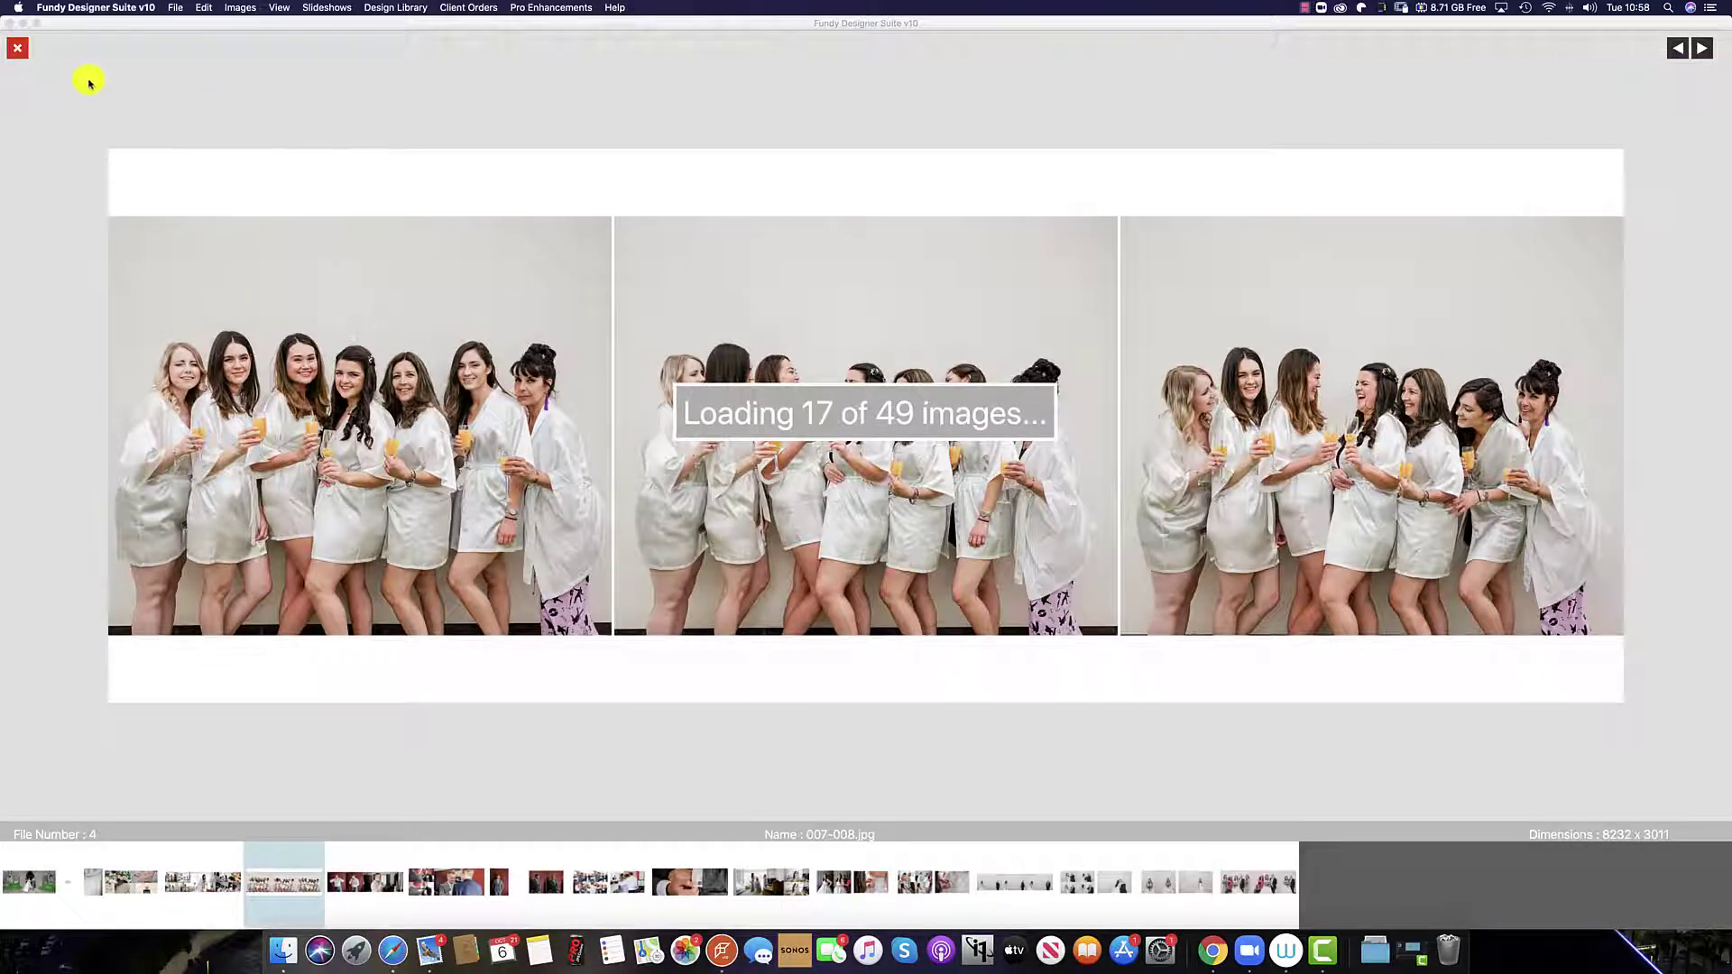
pyautogui.click(16, 51)
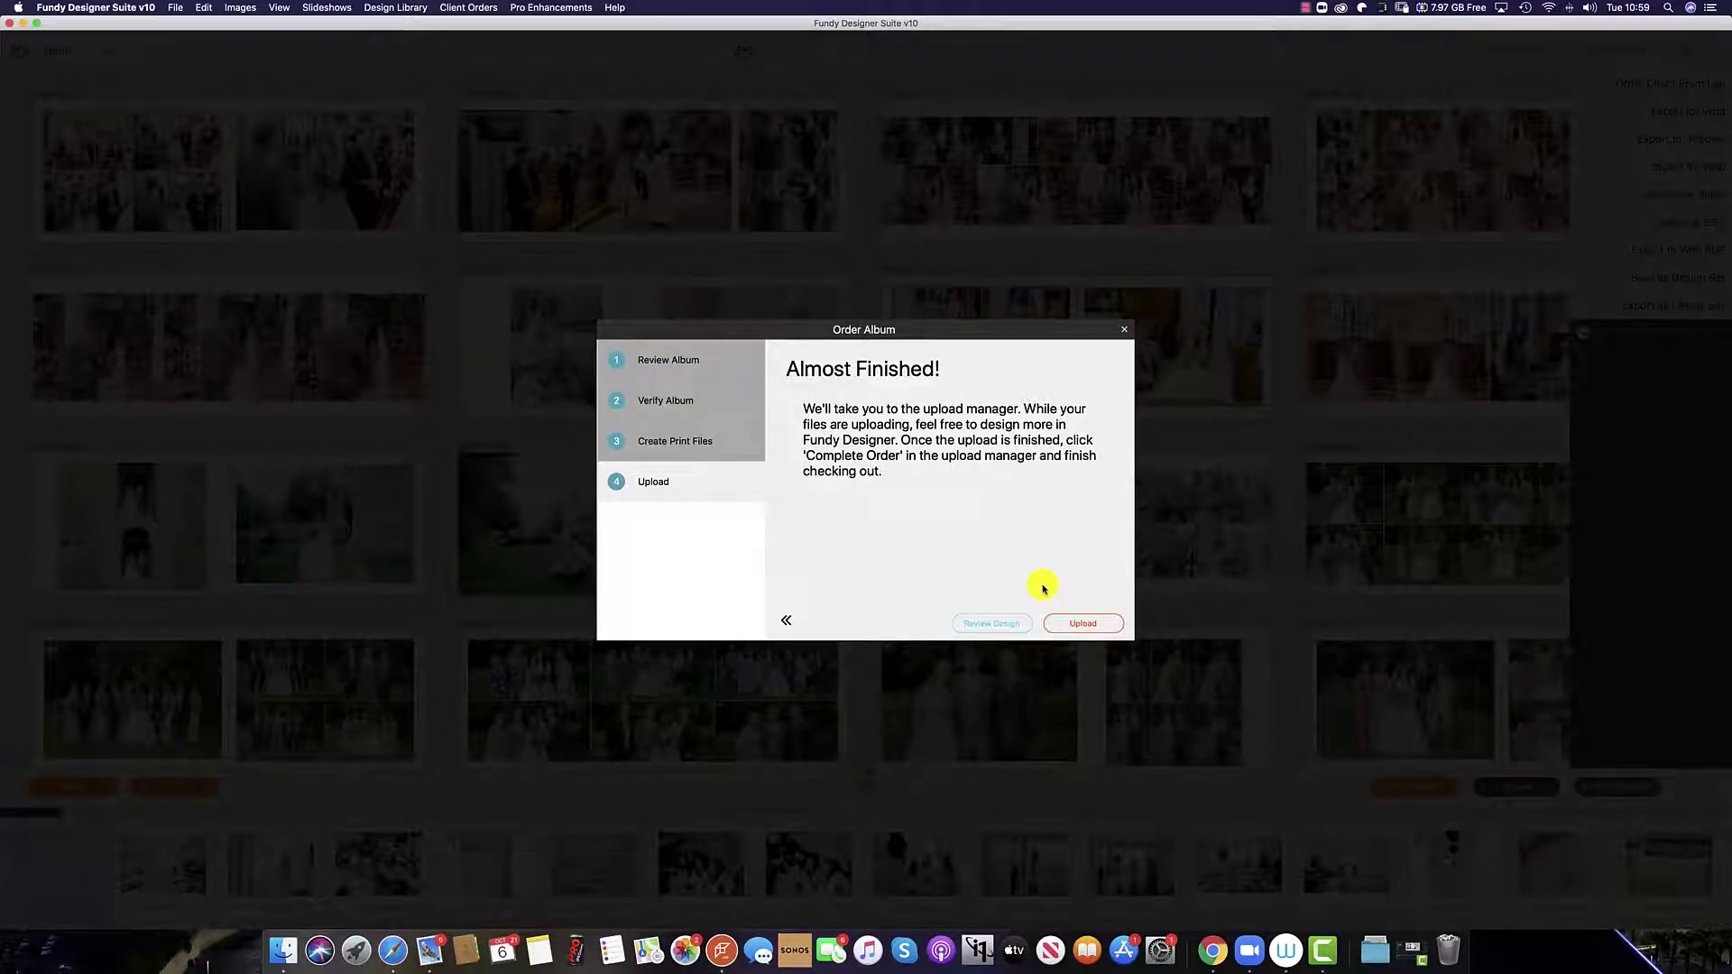
# Step: Upload the album's print files to the lab via the Fundy Direct Upload Manager
pyautogui.click(1083, 623)
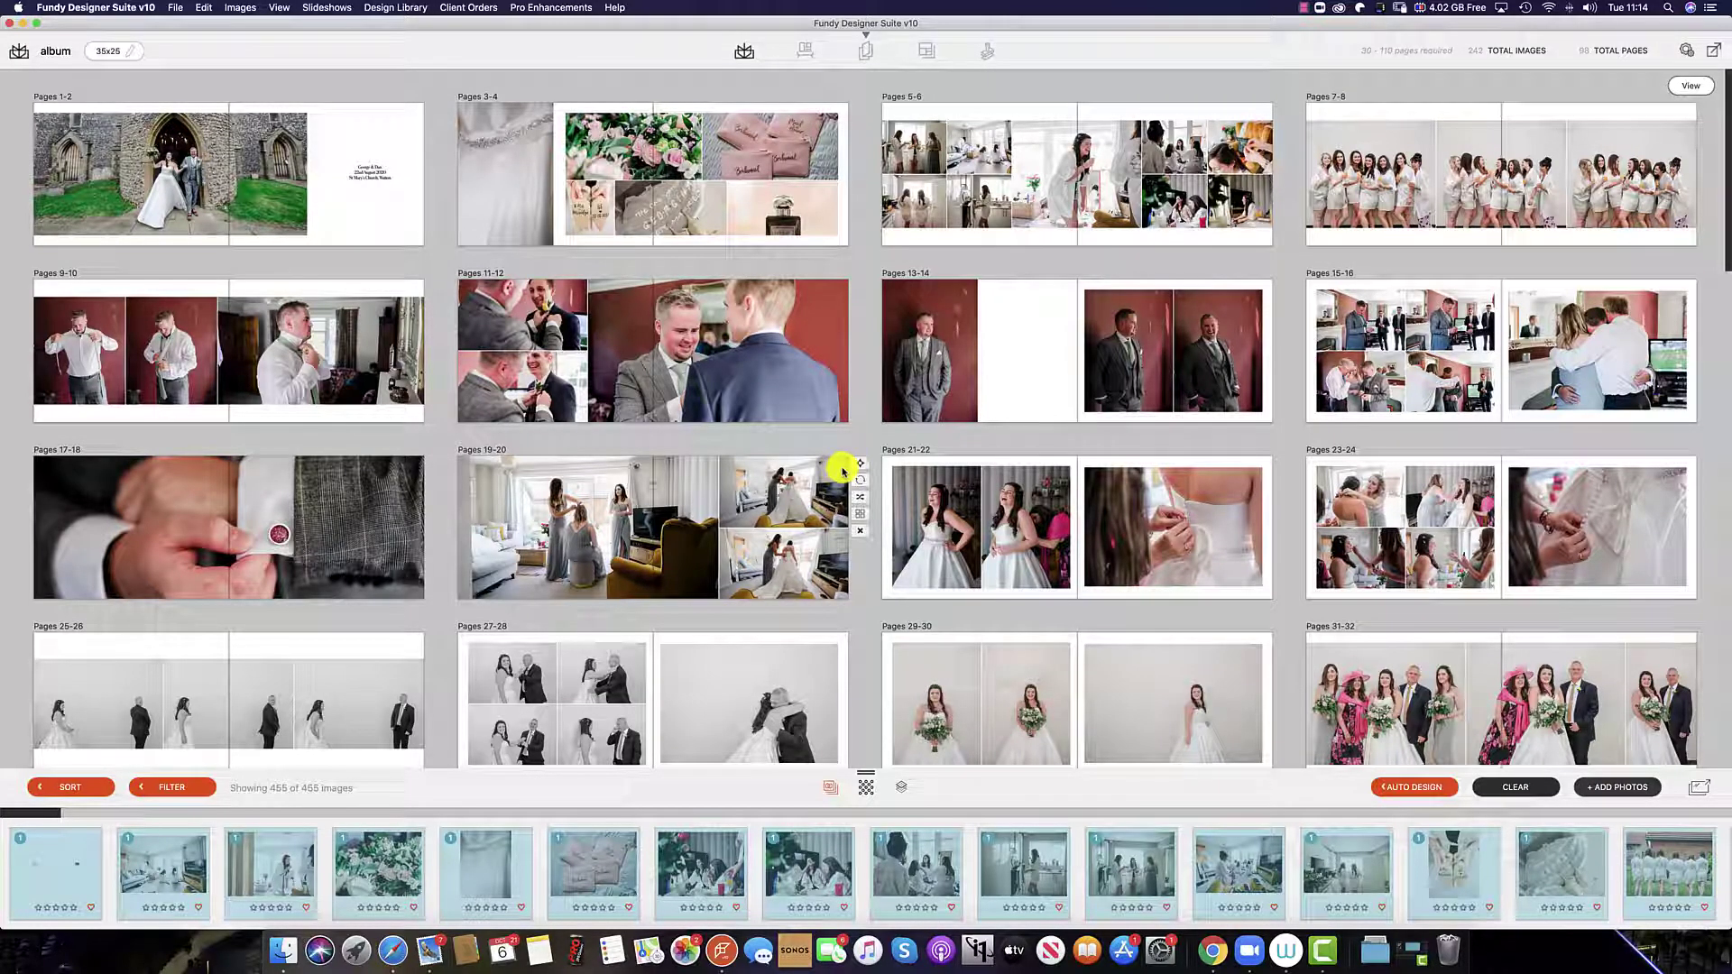
# Step: Complete the pending Baby Book 20x20 order from the Direct Orders Upload Manager
pyautogui.click(460, 8)
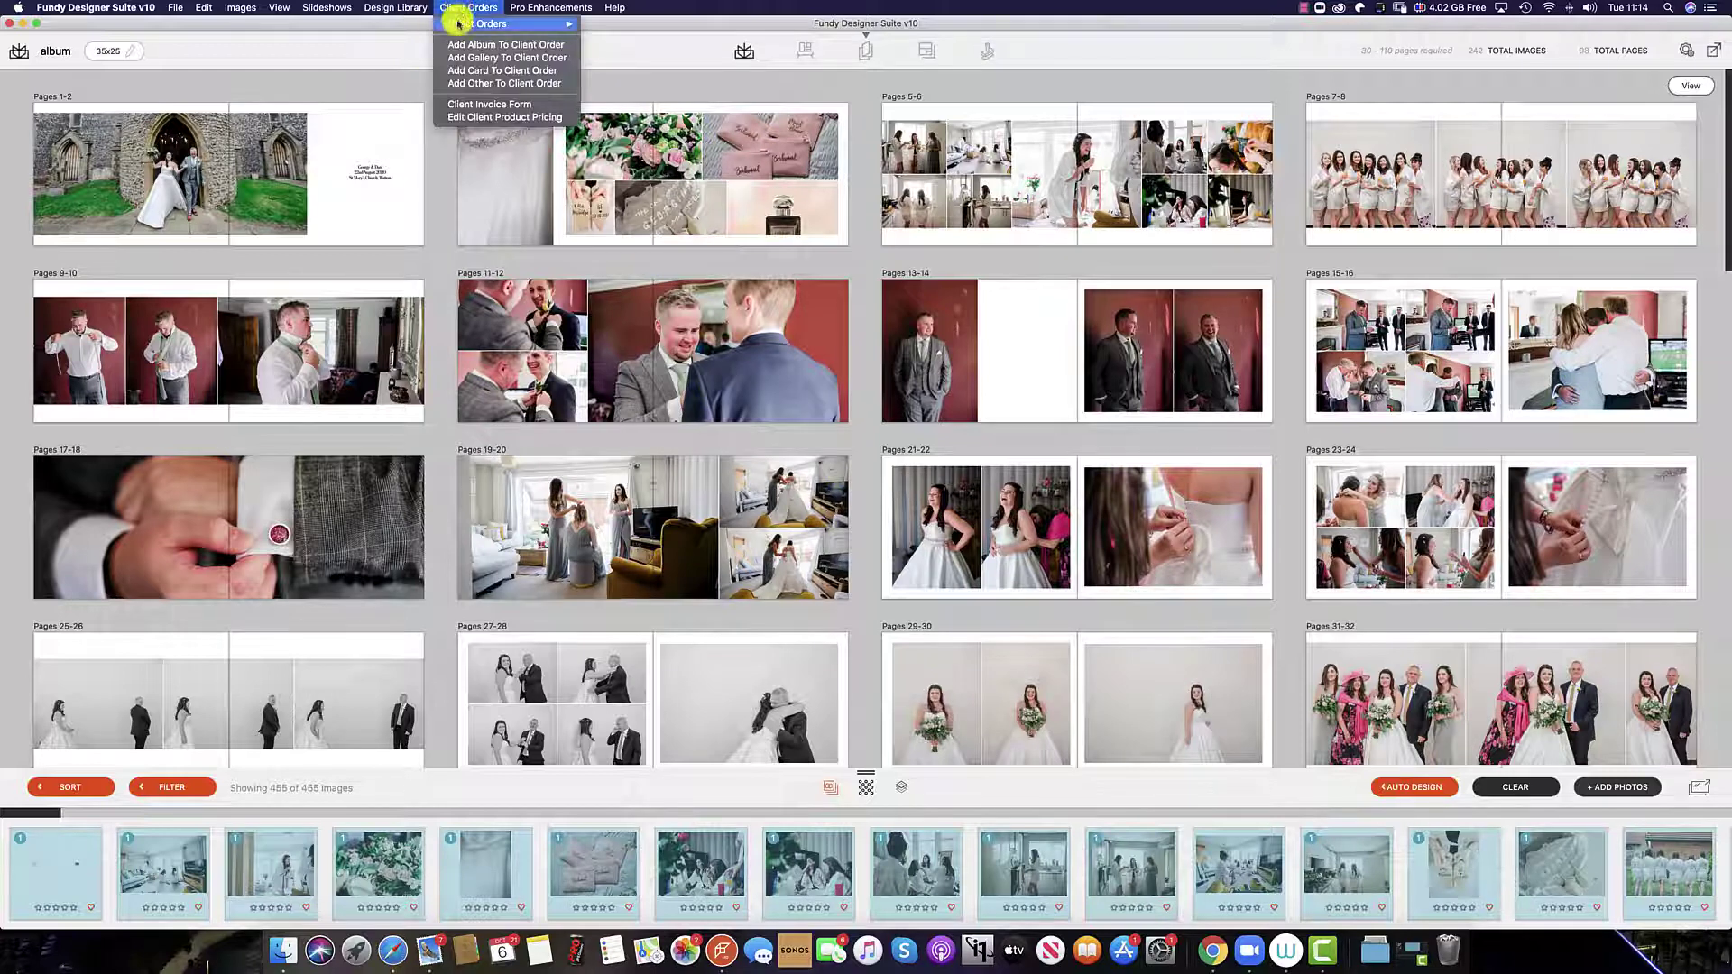
pyautogui.moveTo(465, 23)
pyautogui.click(666, 40)
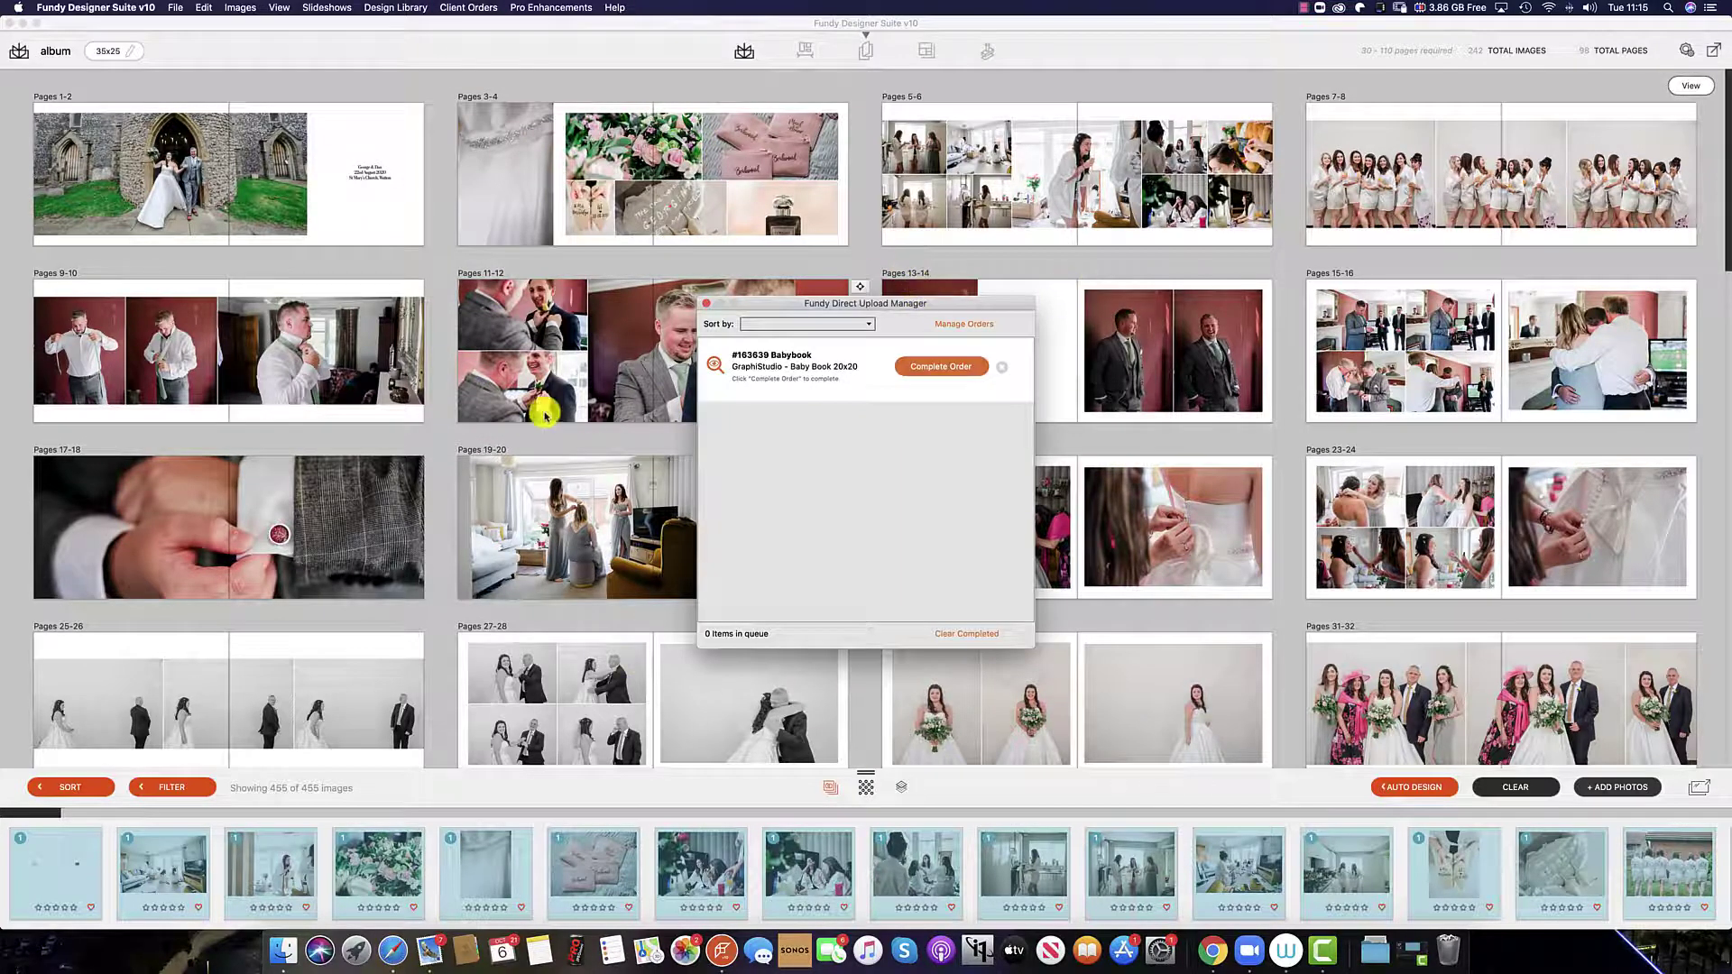
pyautogui.click(943, 366)
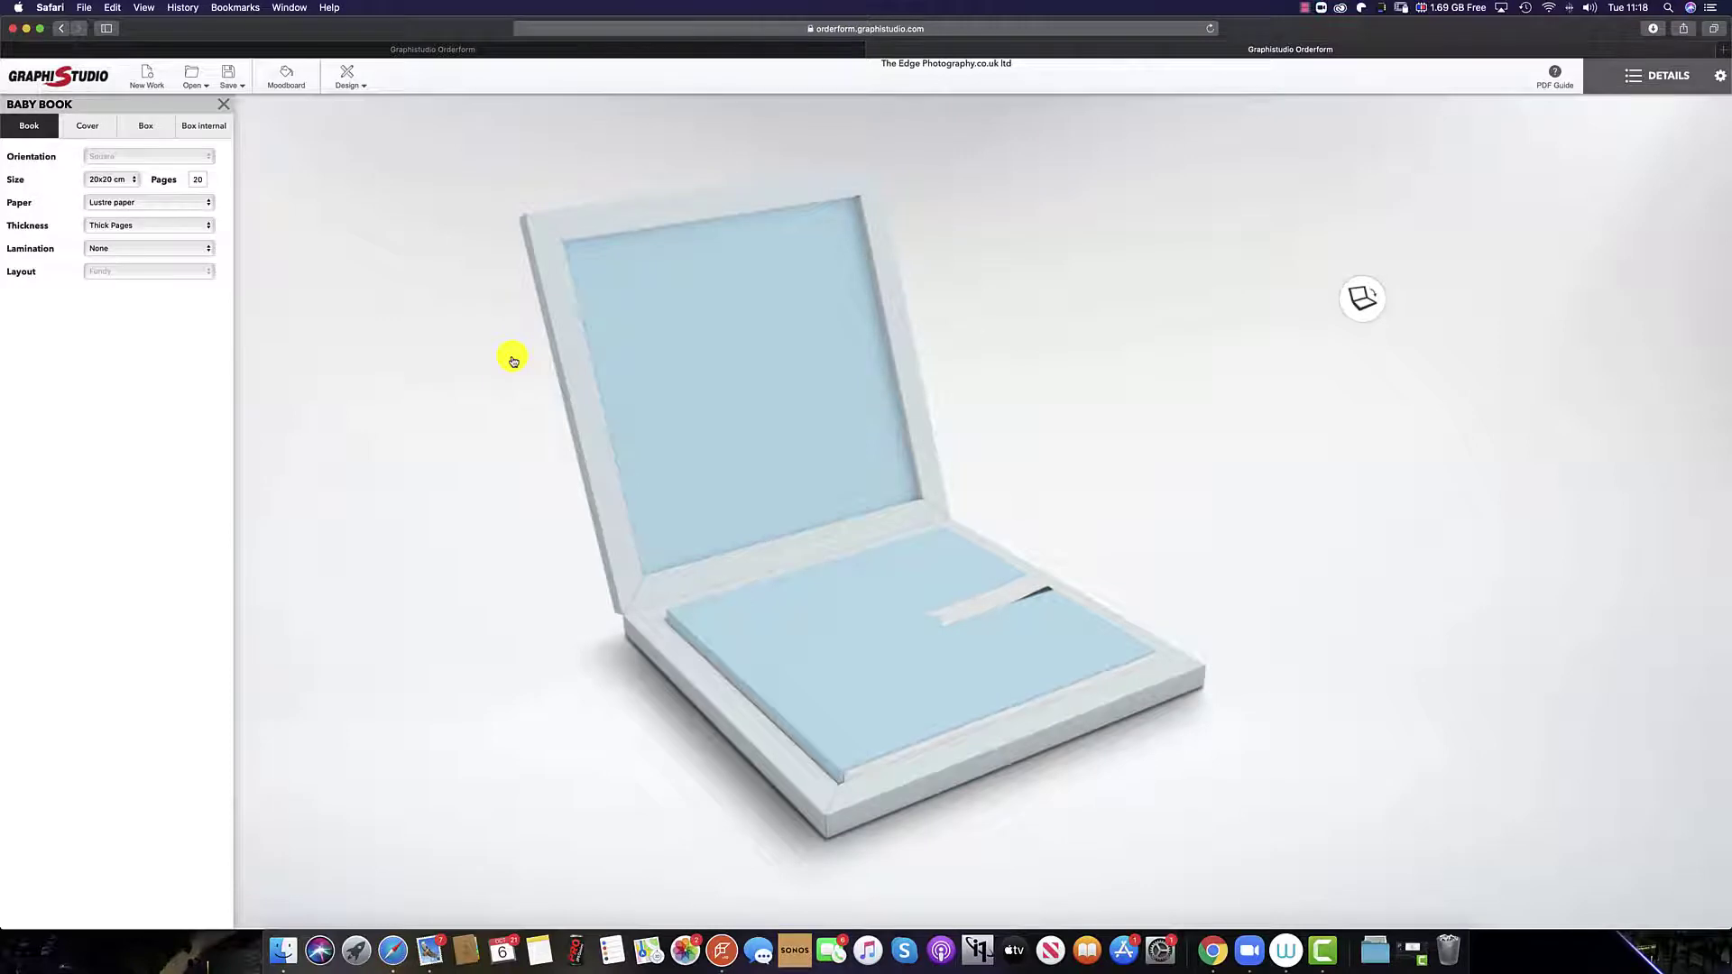
pyautogui.click(135, 182)
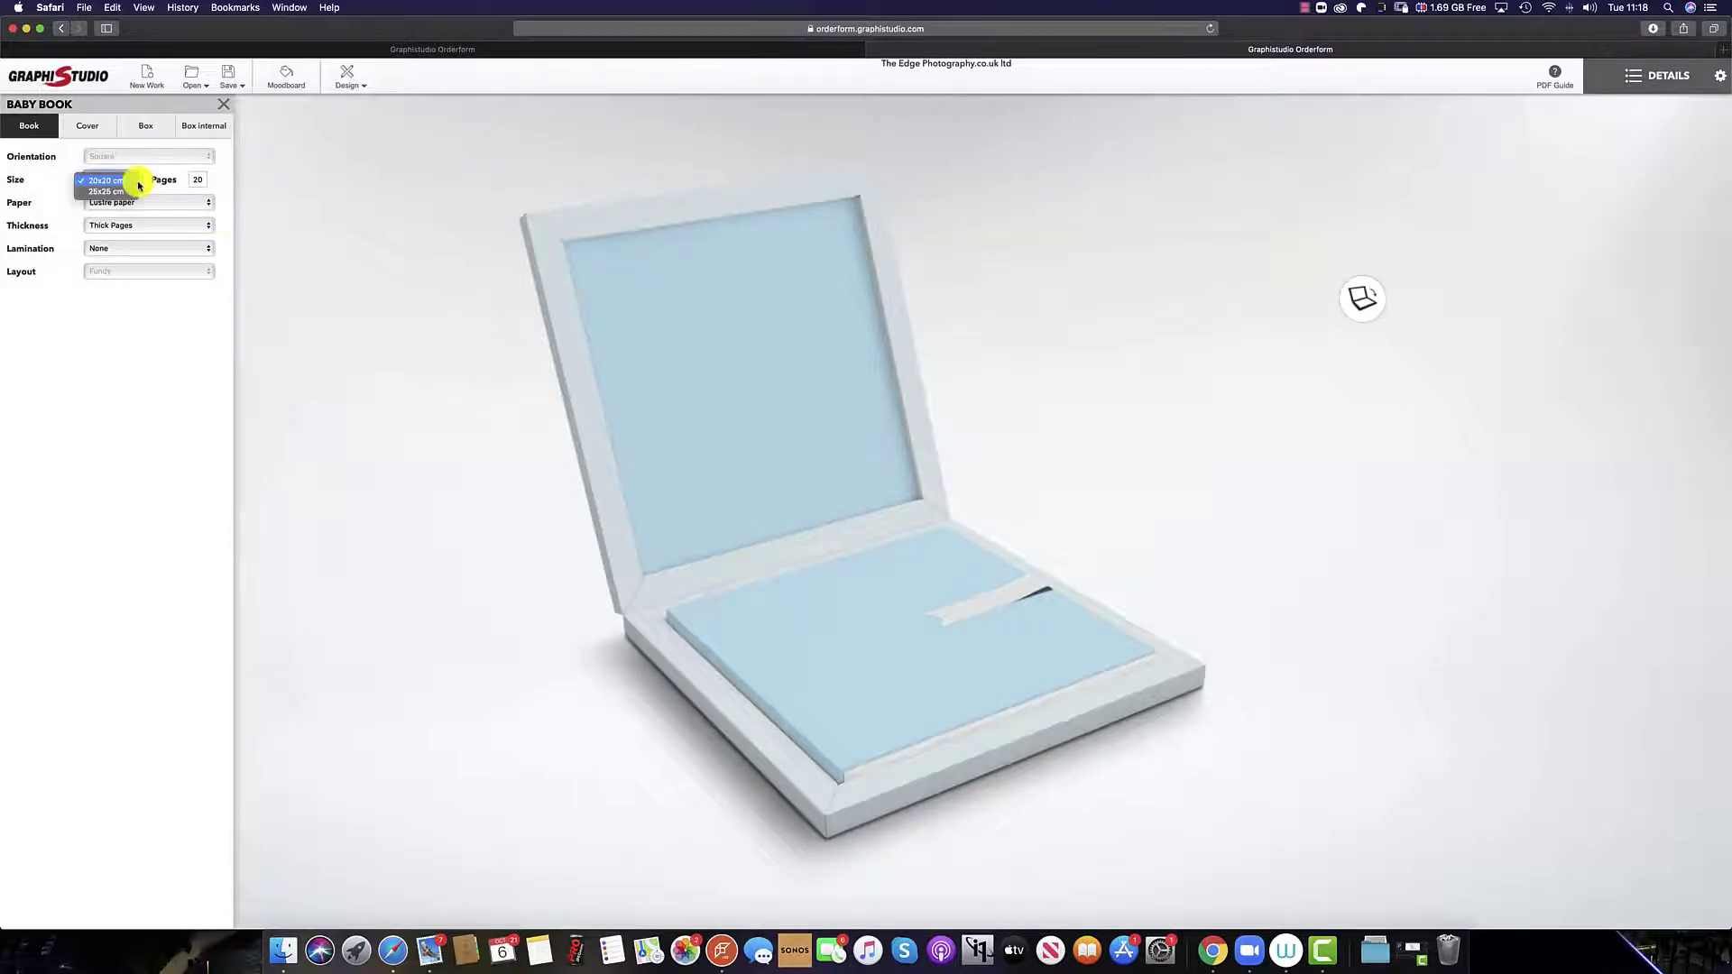
pyautogui.click(138, 183)
pyautogui.click(207, 202)
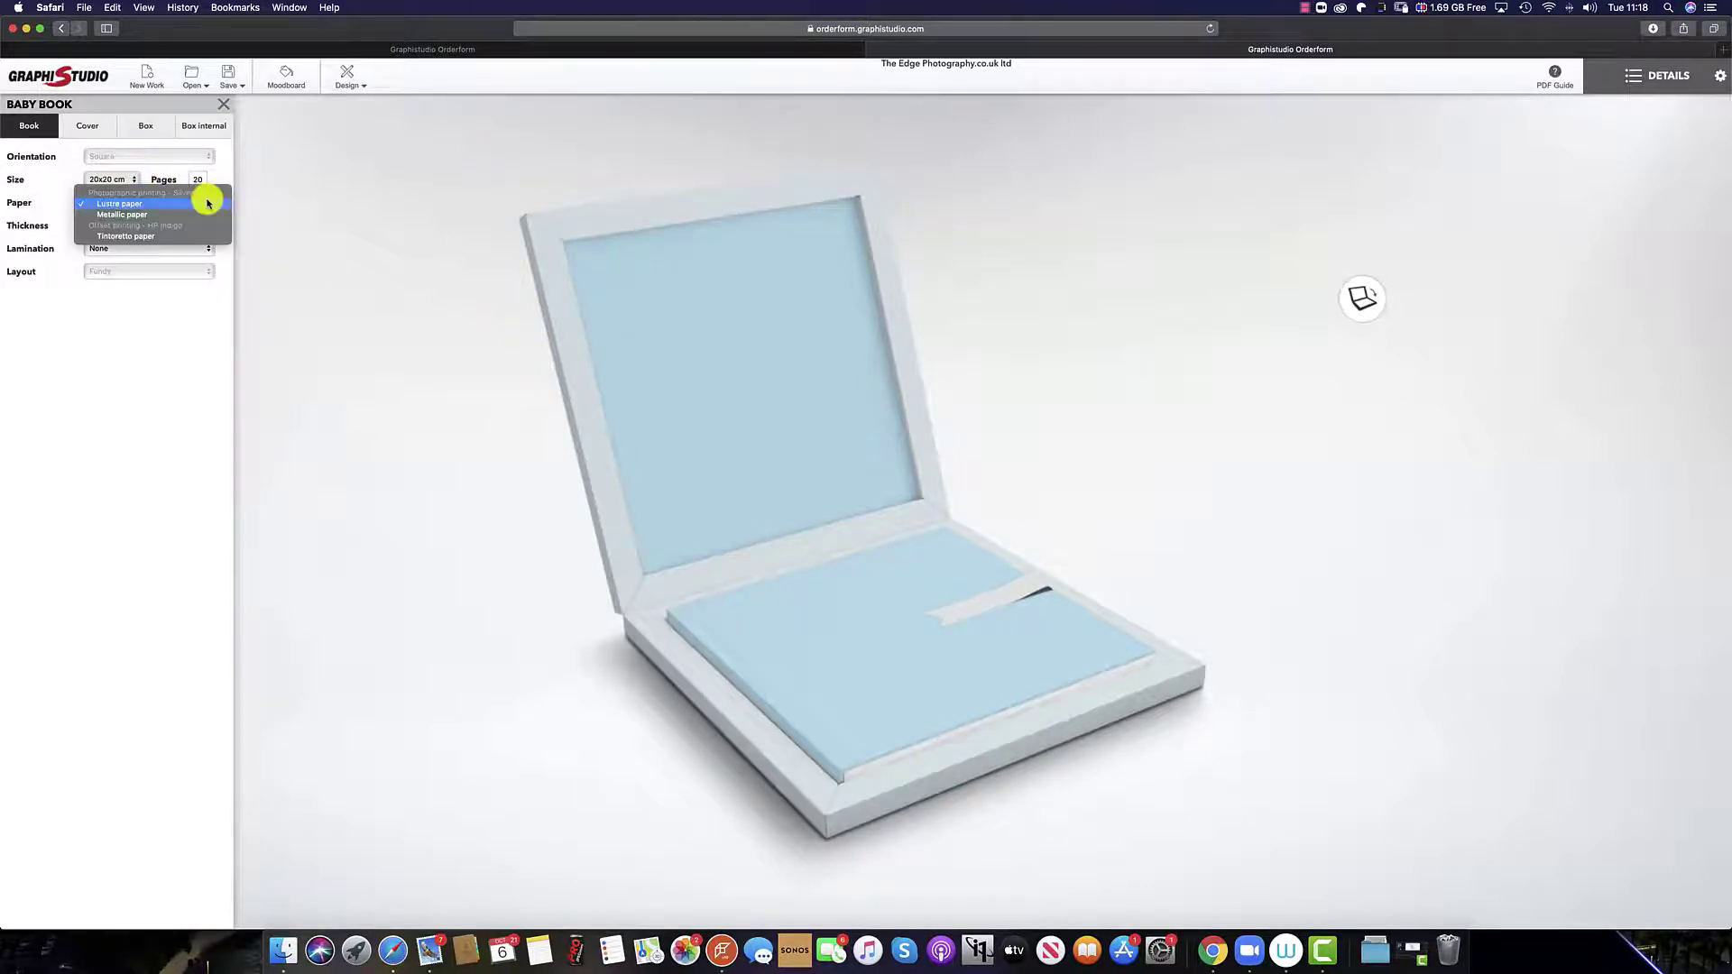
pyautogui.click(207, 203)
pyautogui.click(213, 226)
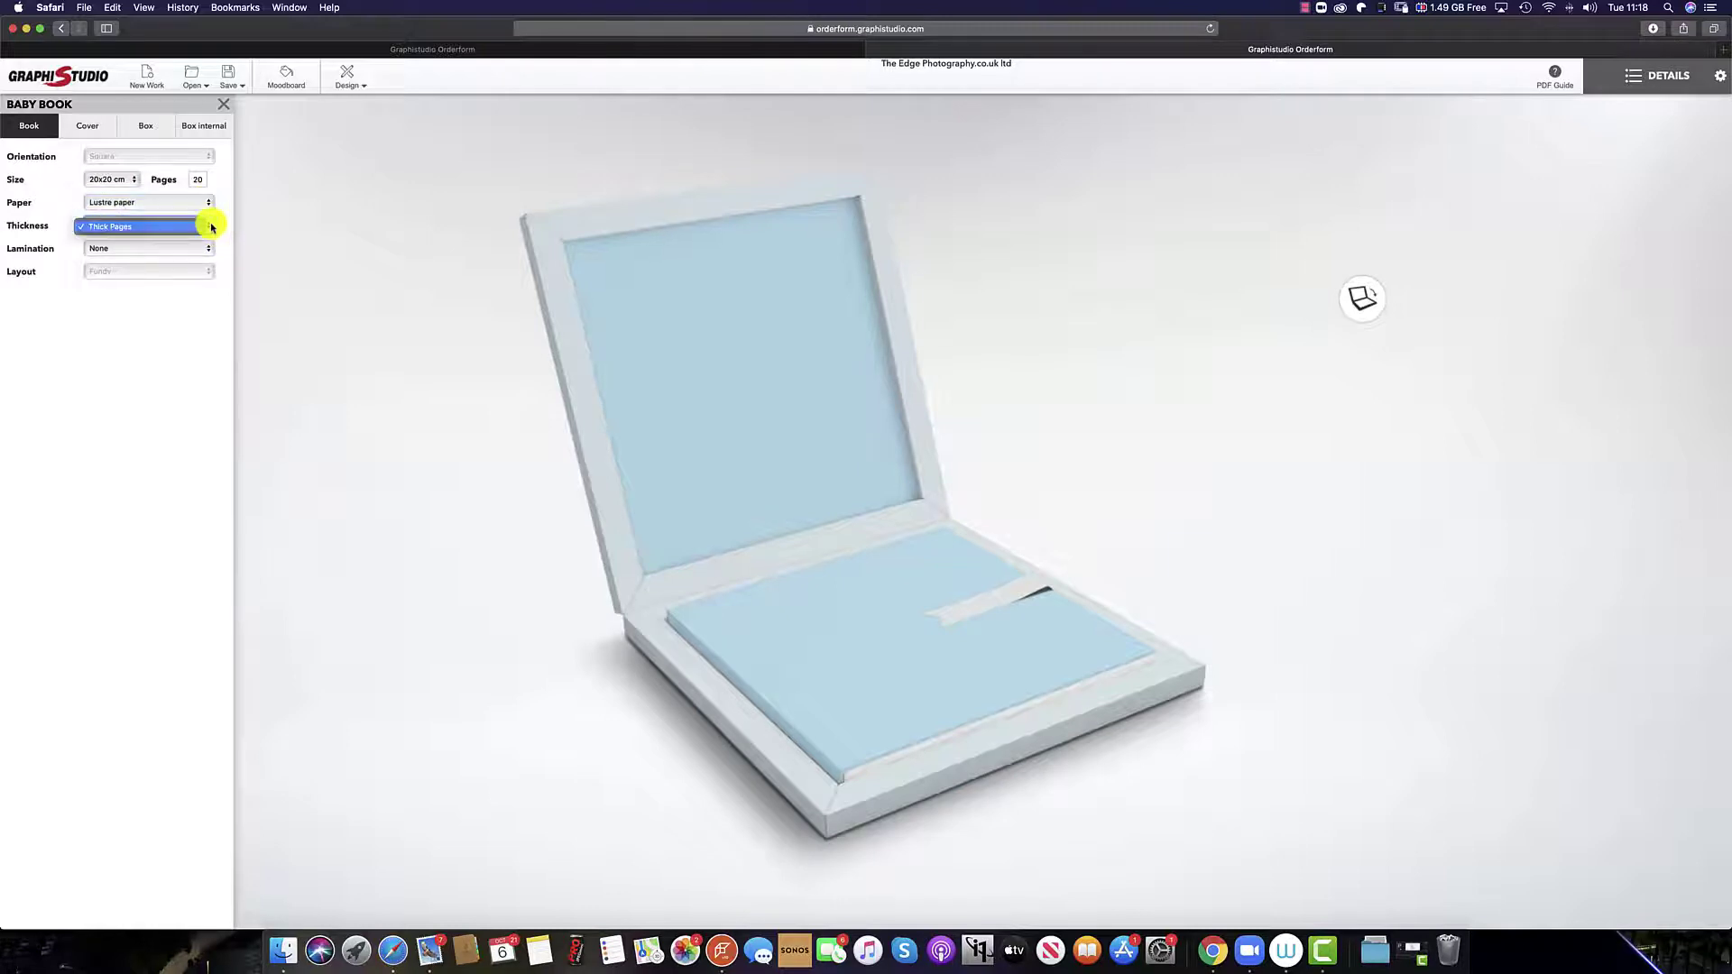
pyautogui.click(213, 227)
pyautogui.click(212, 253)
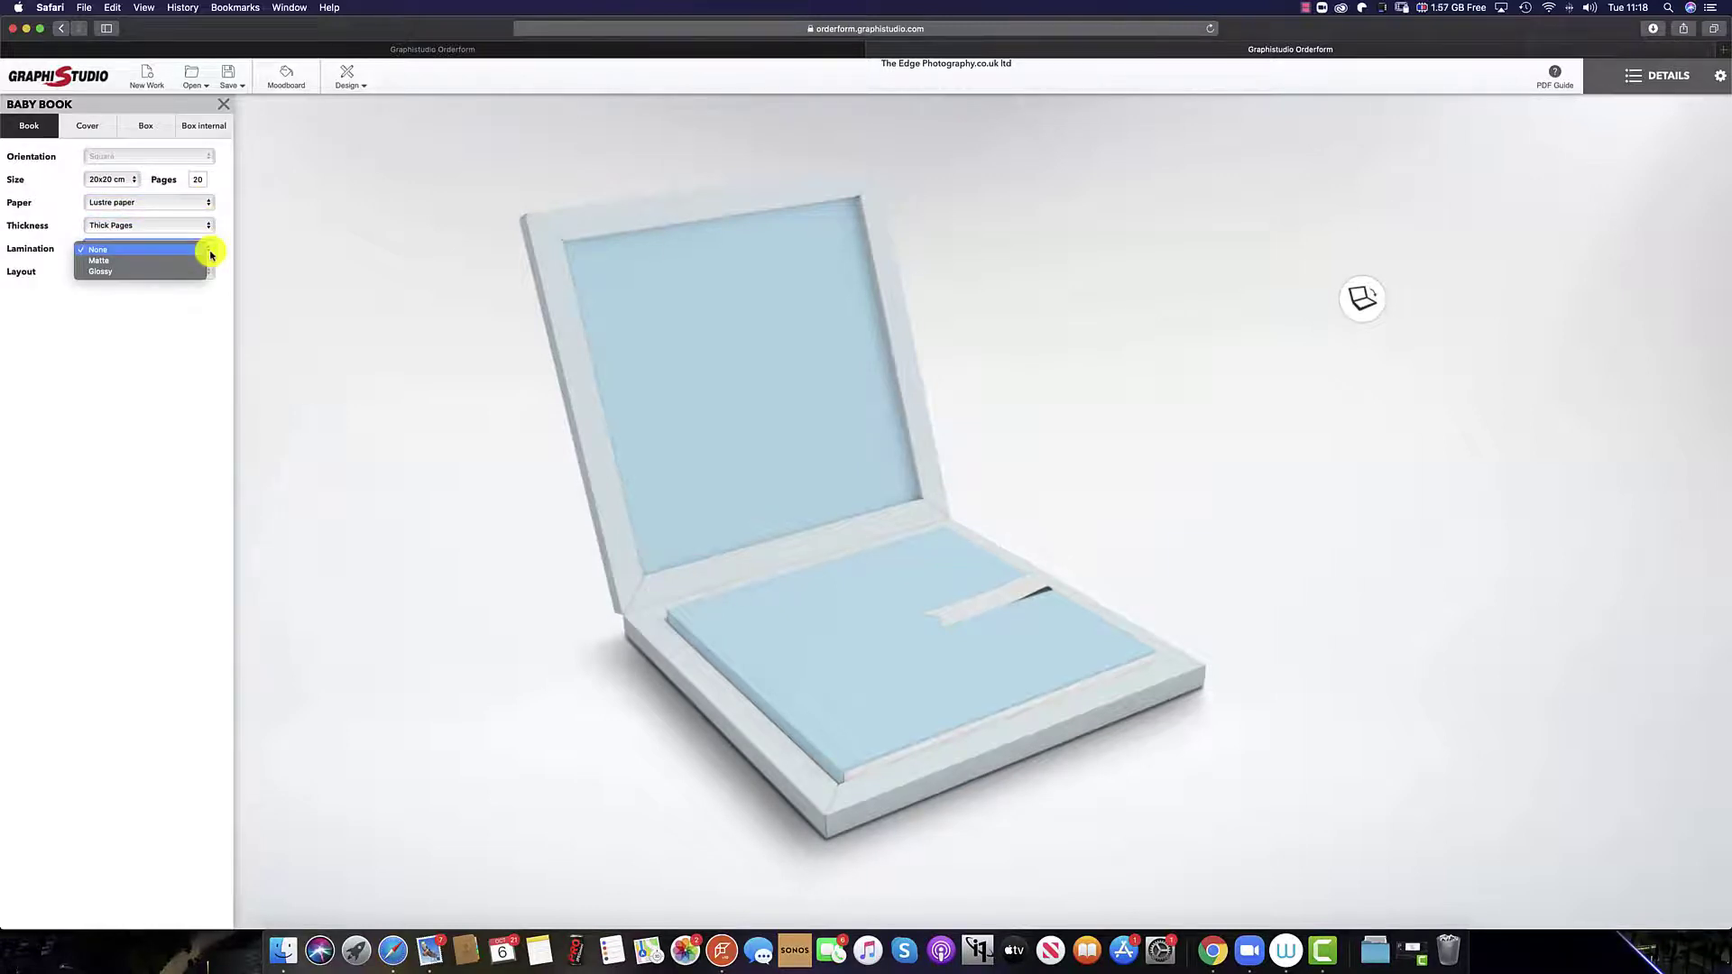
pyautogui.click(211, 254)
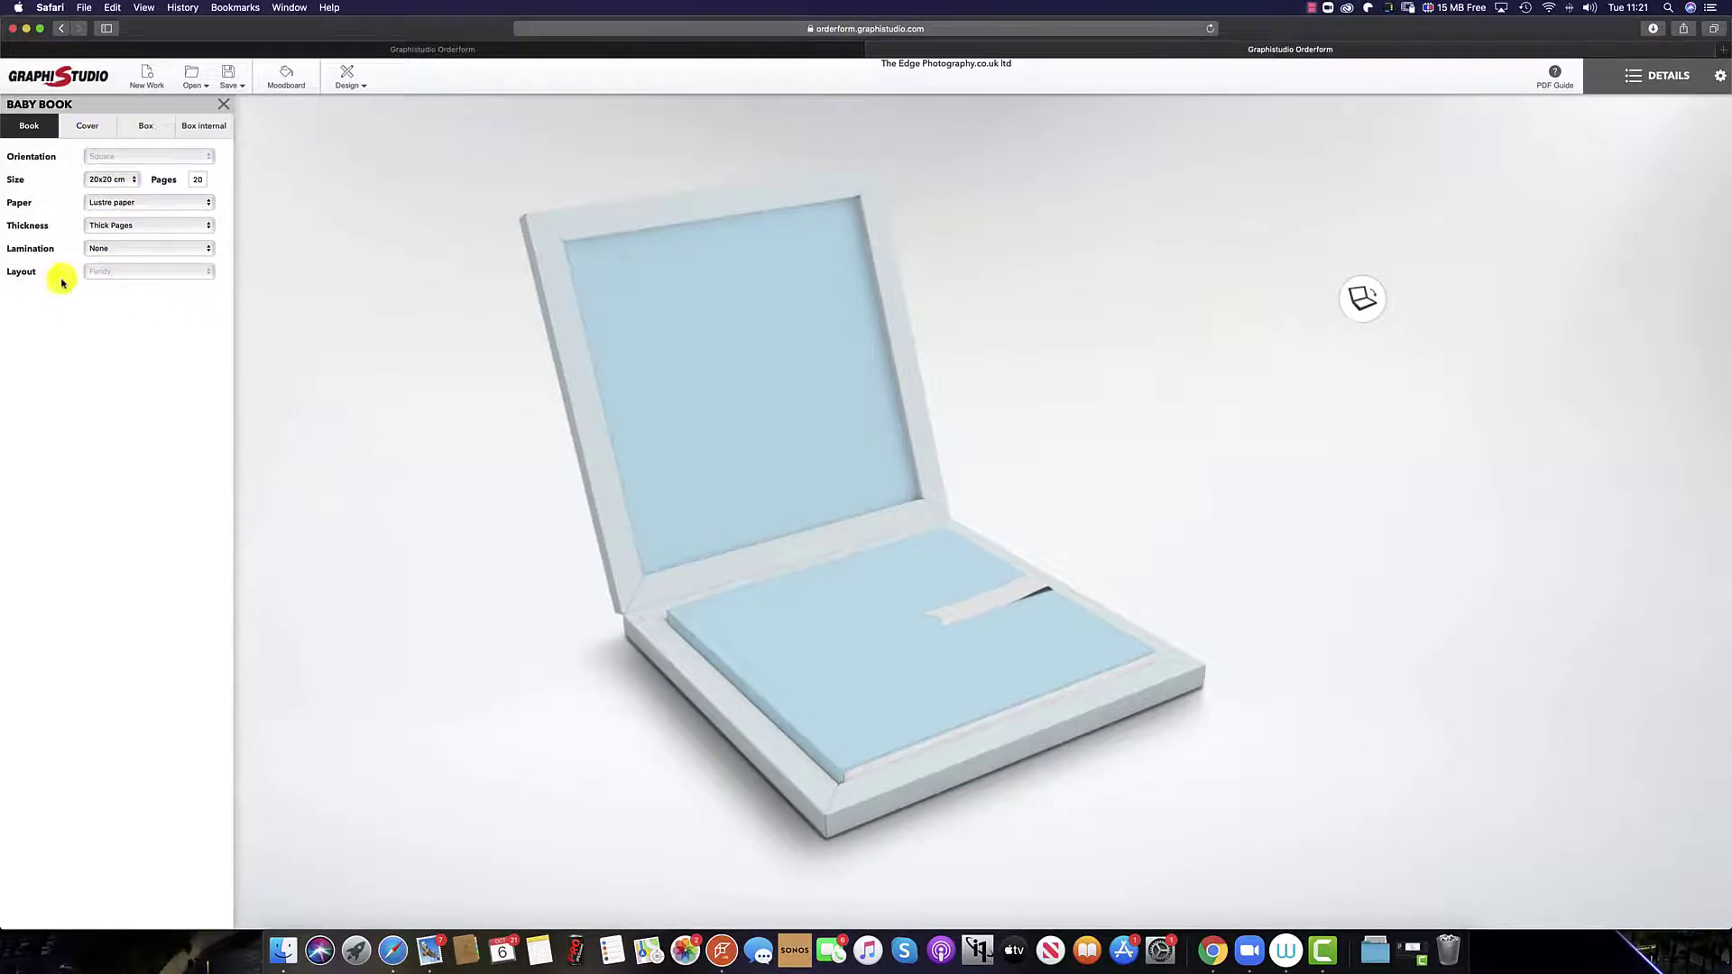
# Step: Give the baby book a Touch T26 Lime cover and a Fuchsia box
pyautogui.click(162, 132)
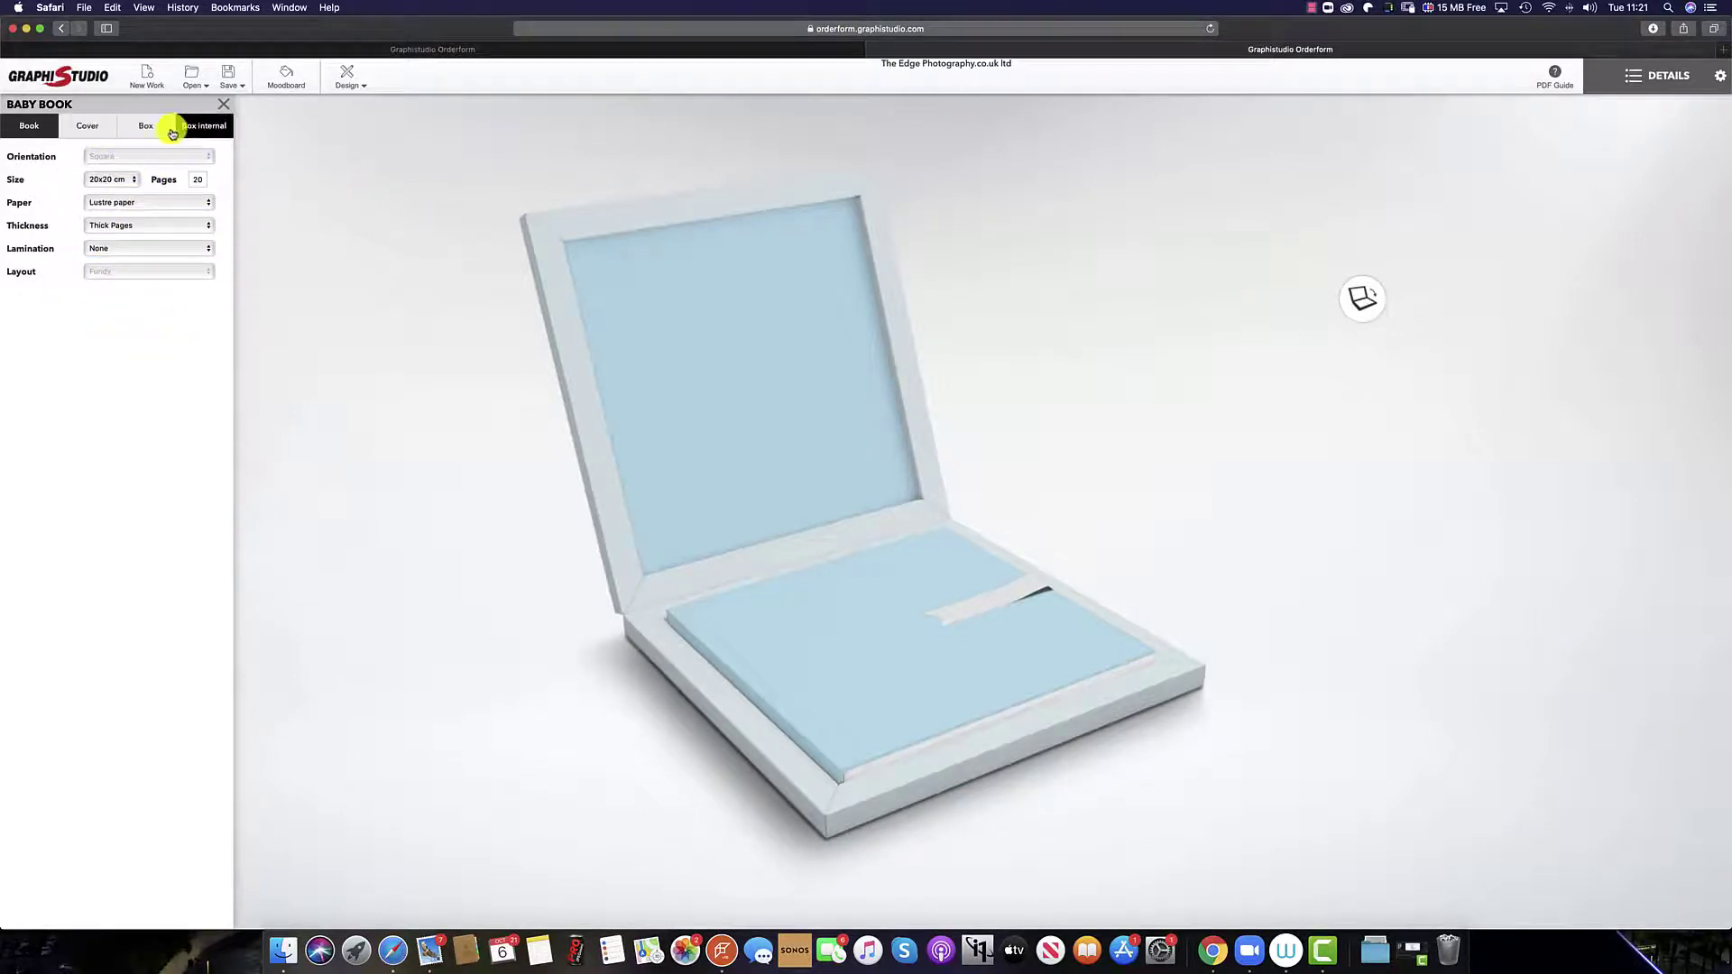
pyautogui.click(93, 132)
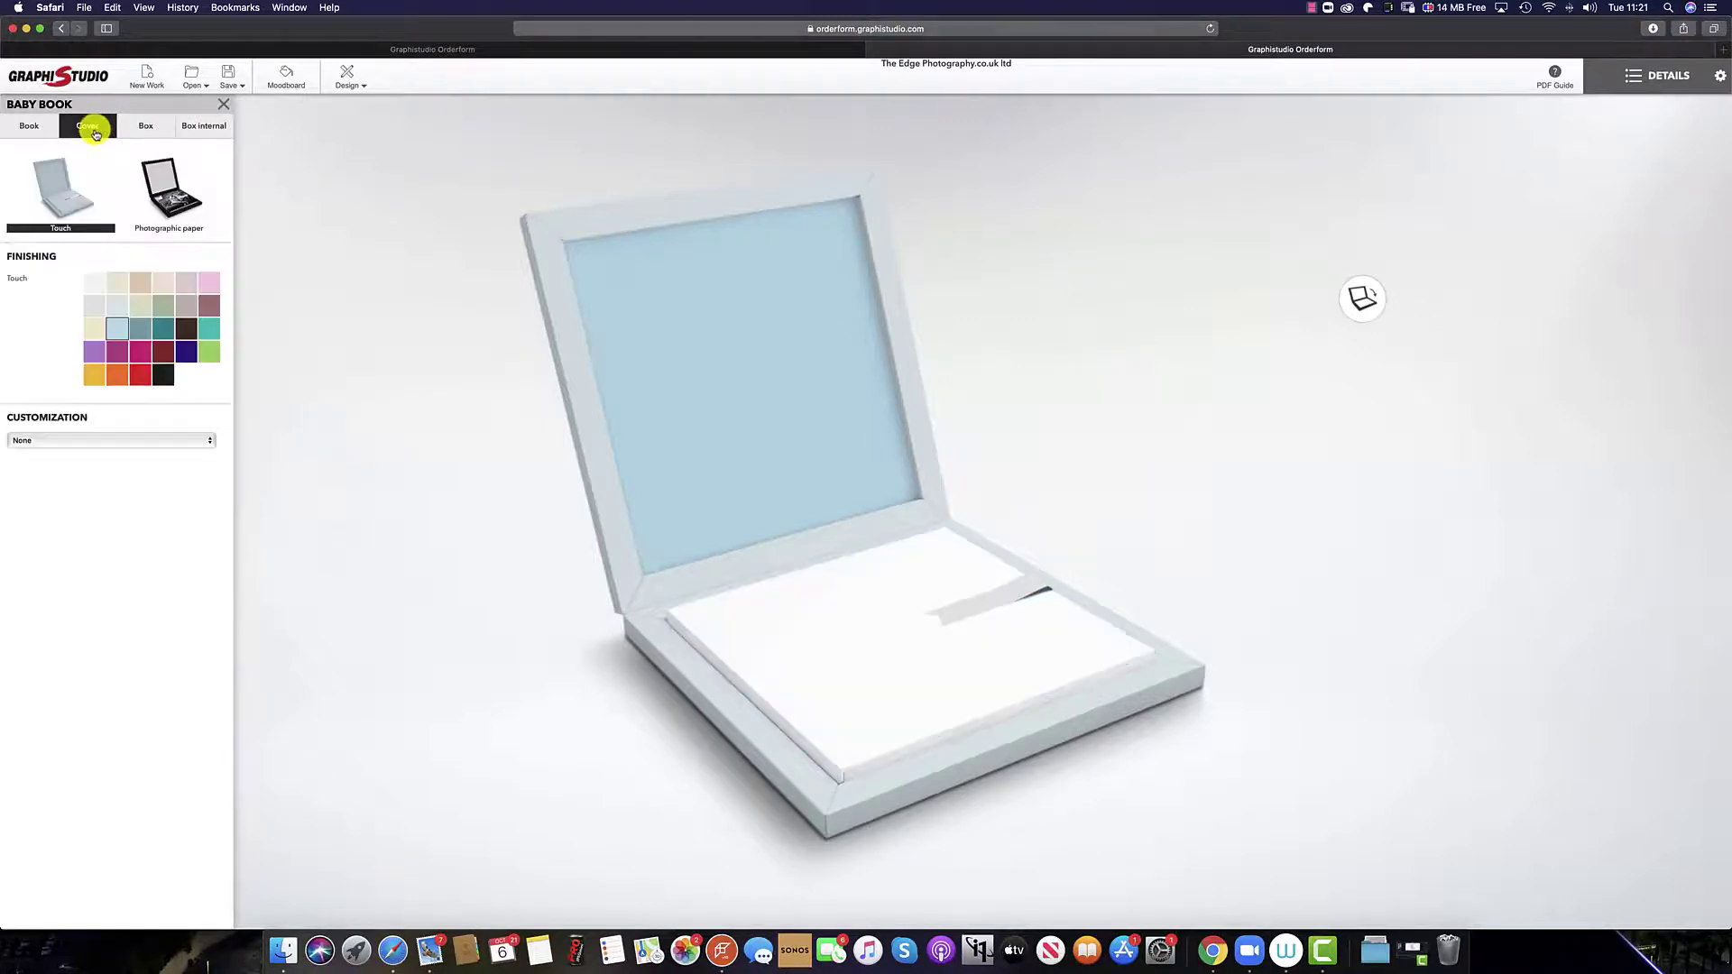
pyautogui.click(163, 352)
pyautogui.click(209, 355)
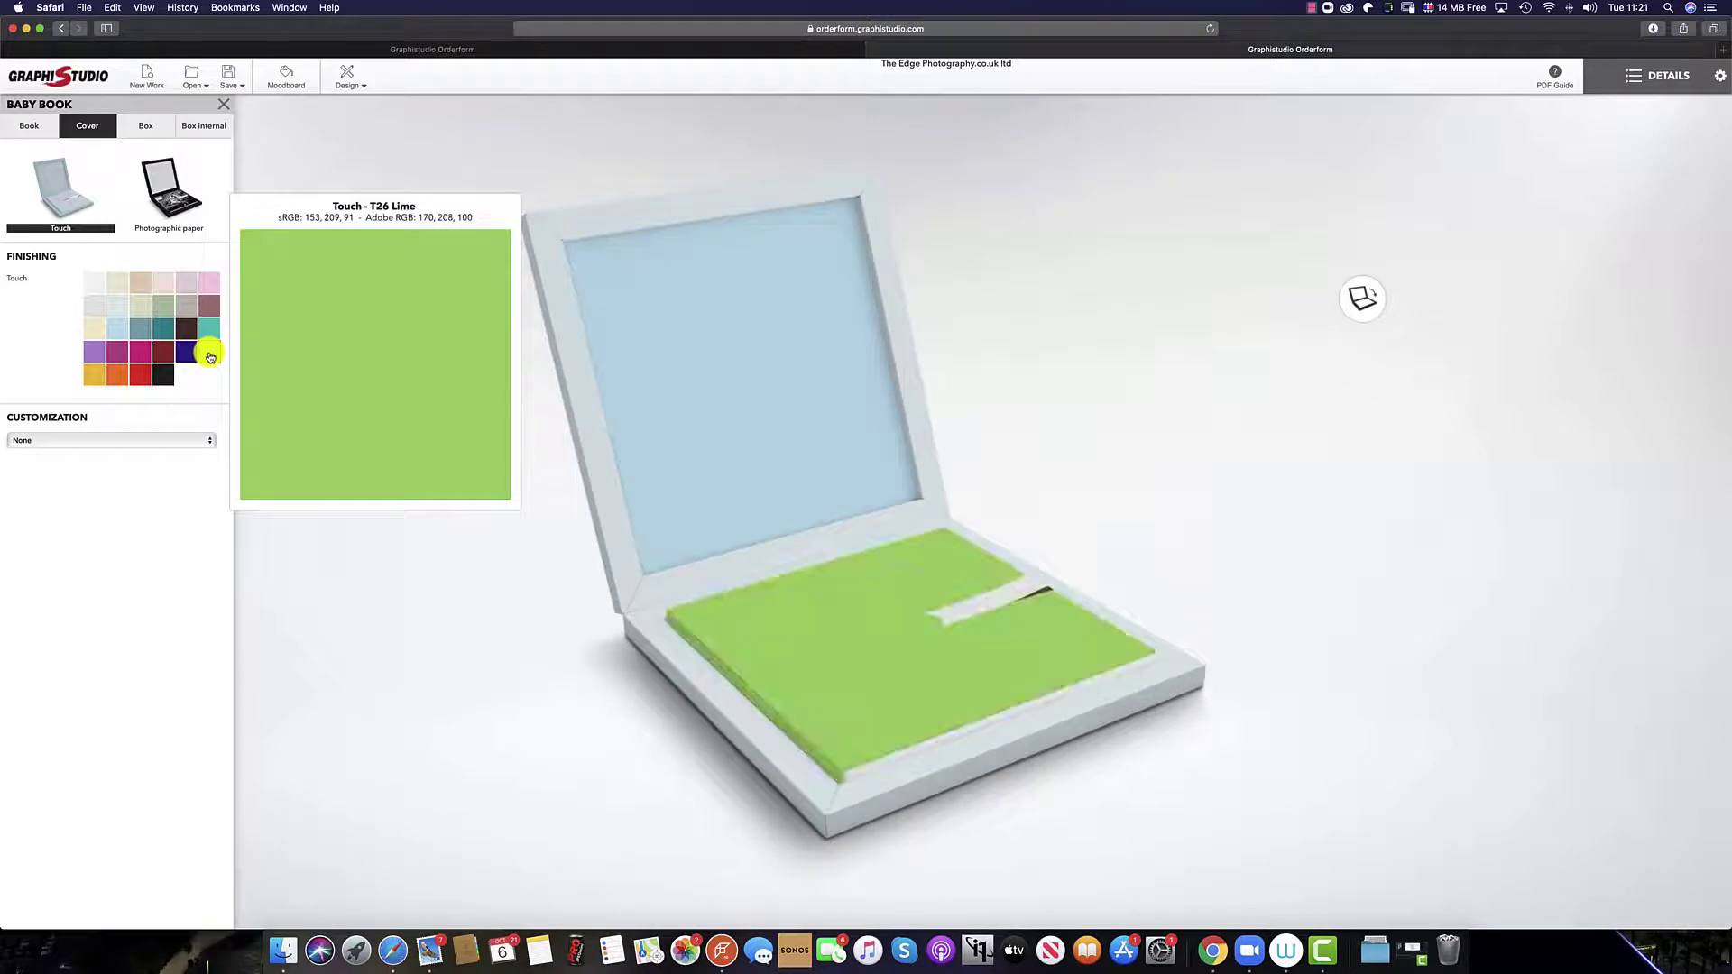
pyautogui.click(153, 134)
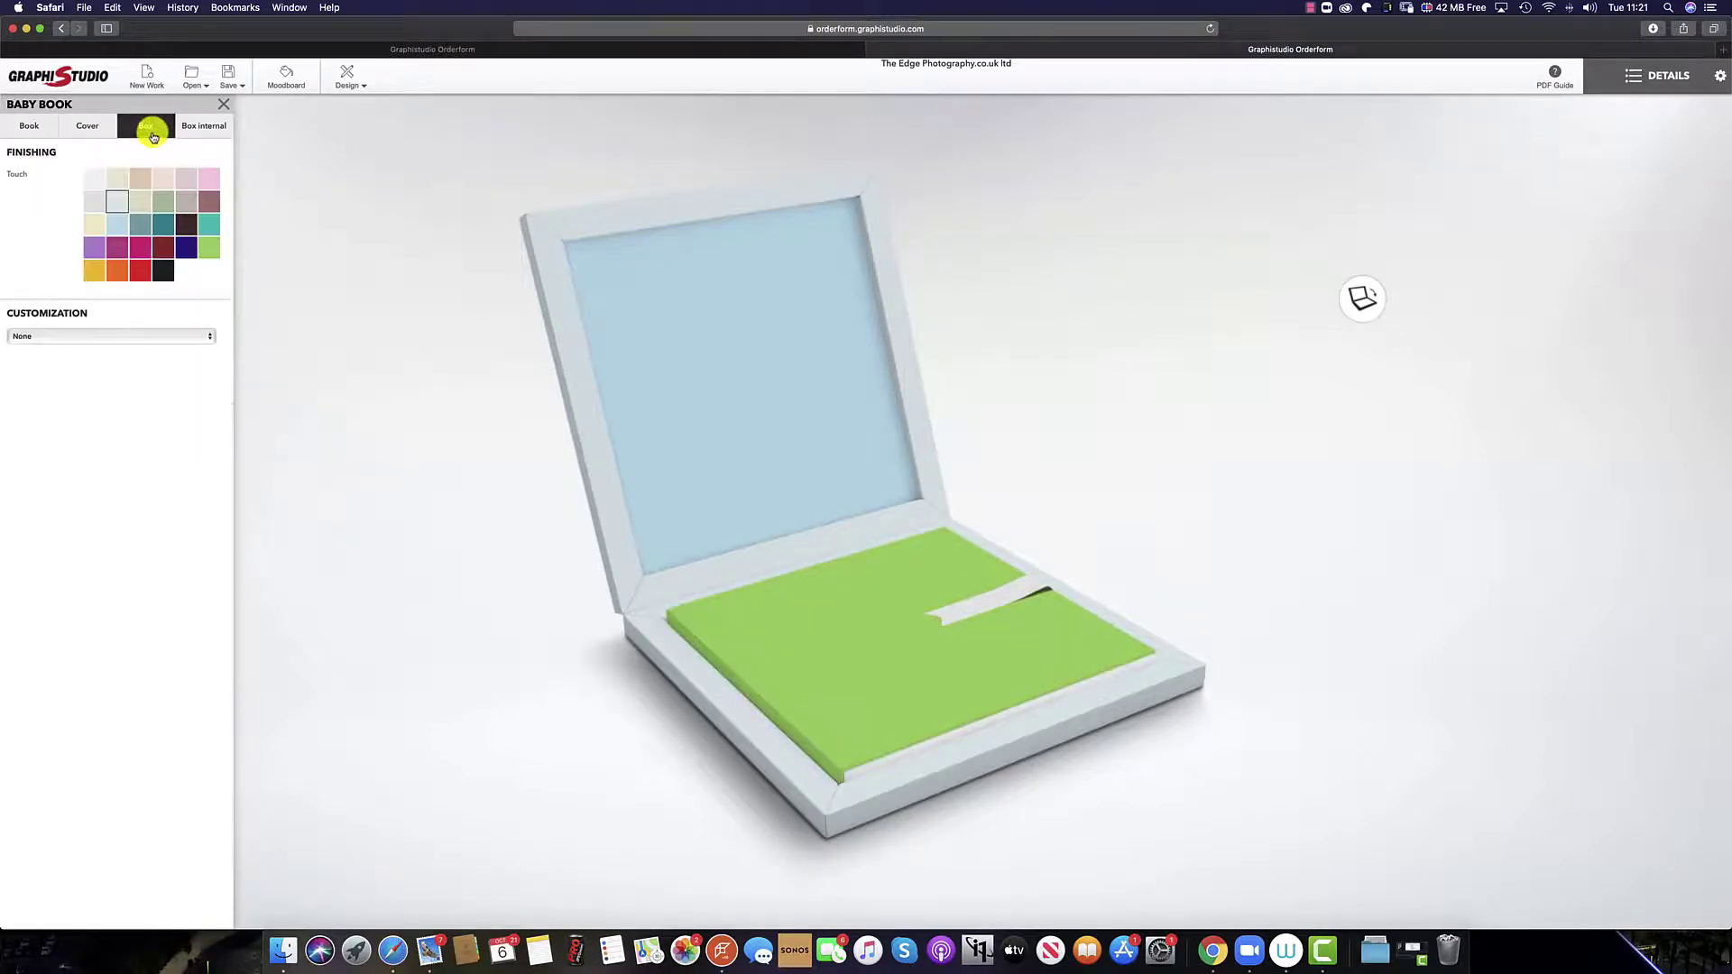
pyautogui.click(139, 253)
# Step: Set the box interior to dark brown with an NT35 Red ribbon on Photographic paper
pyautogui.click(201, 130)
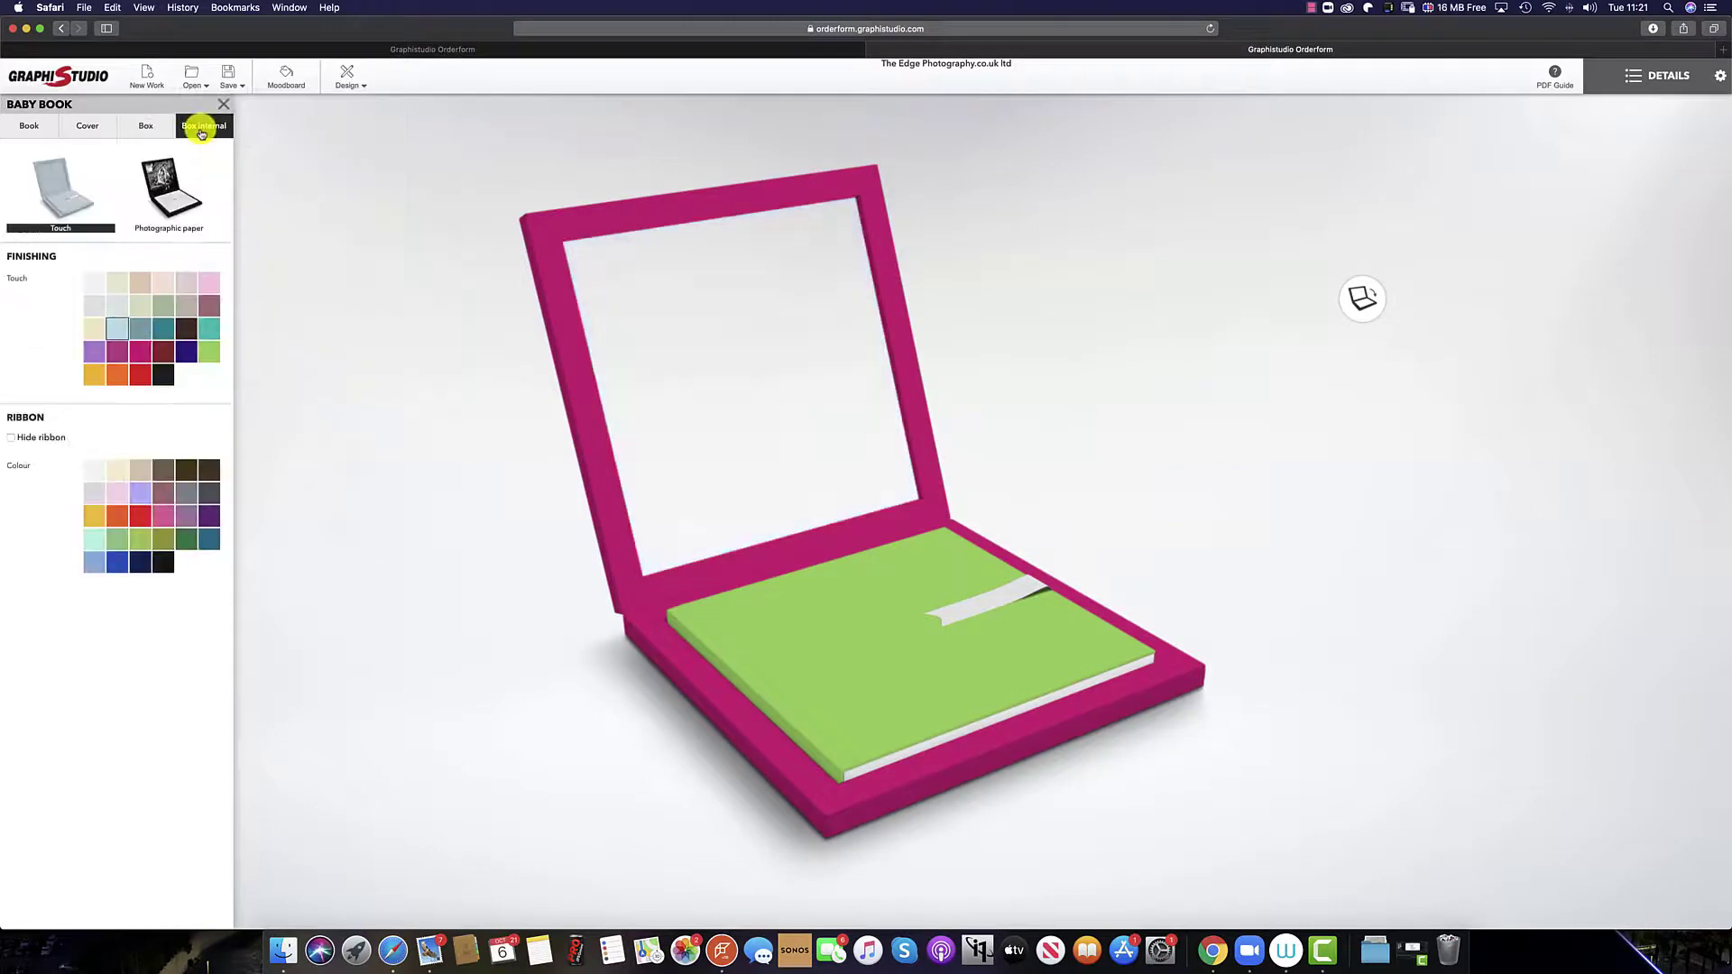
pyautogui.click(196, 331)
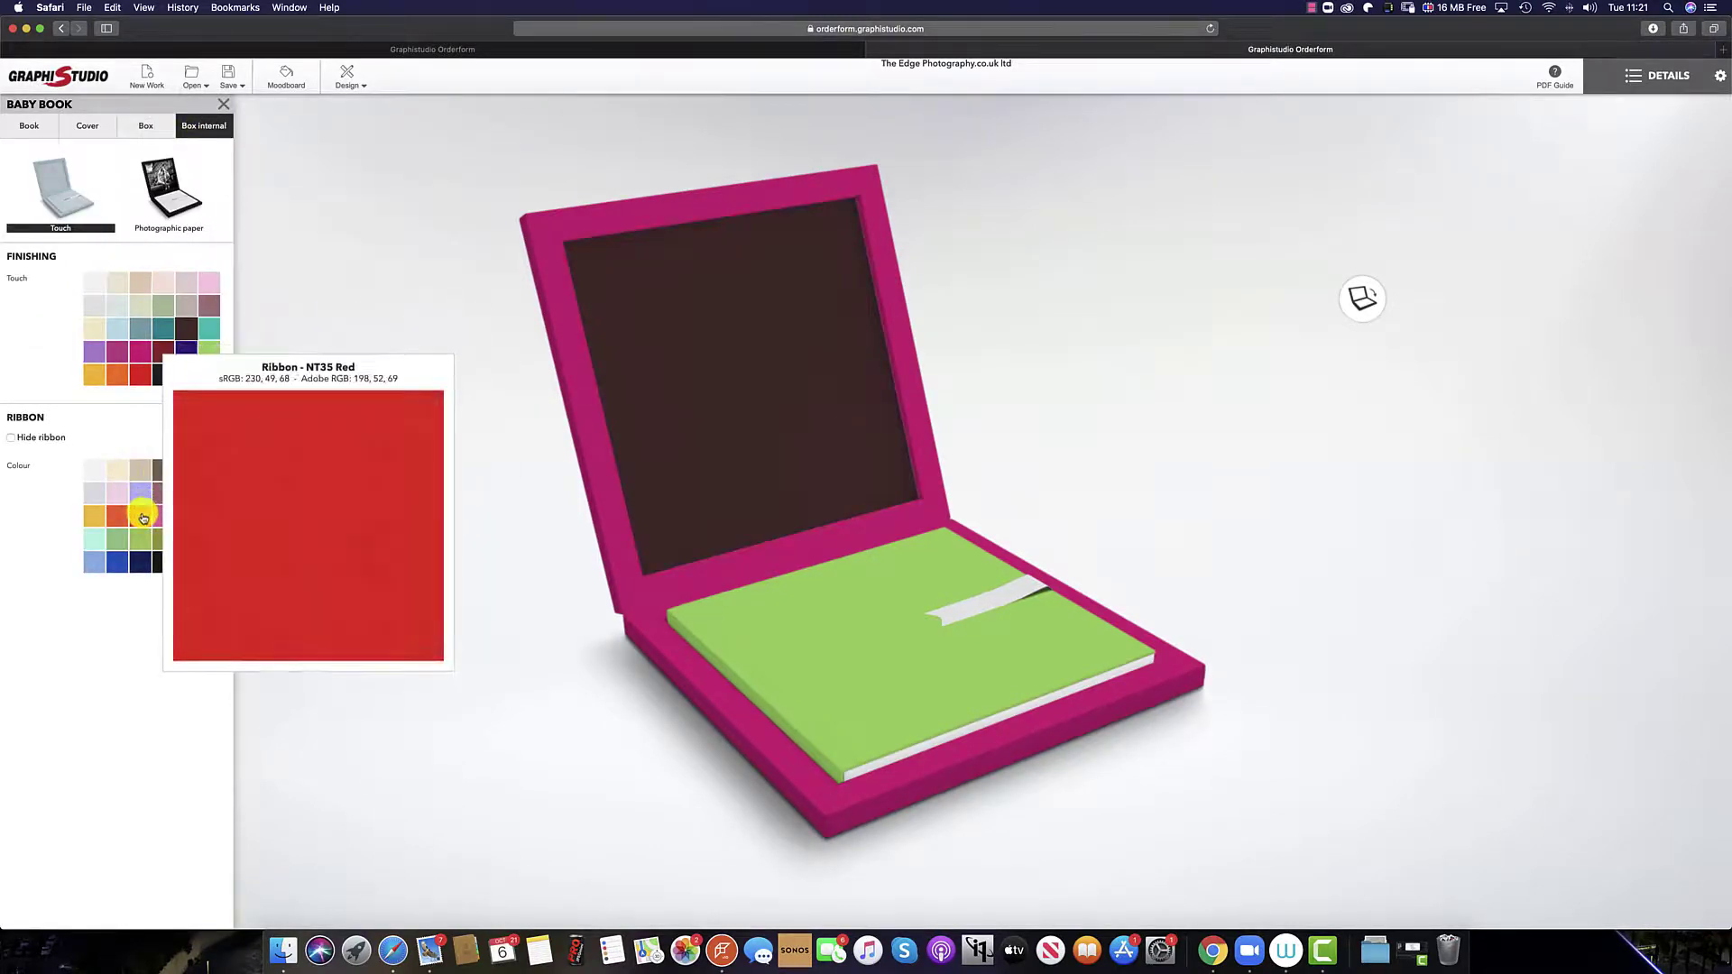
pyautogui.click(142, 516)
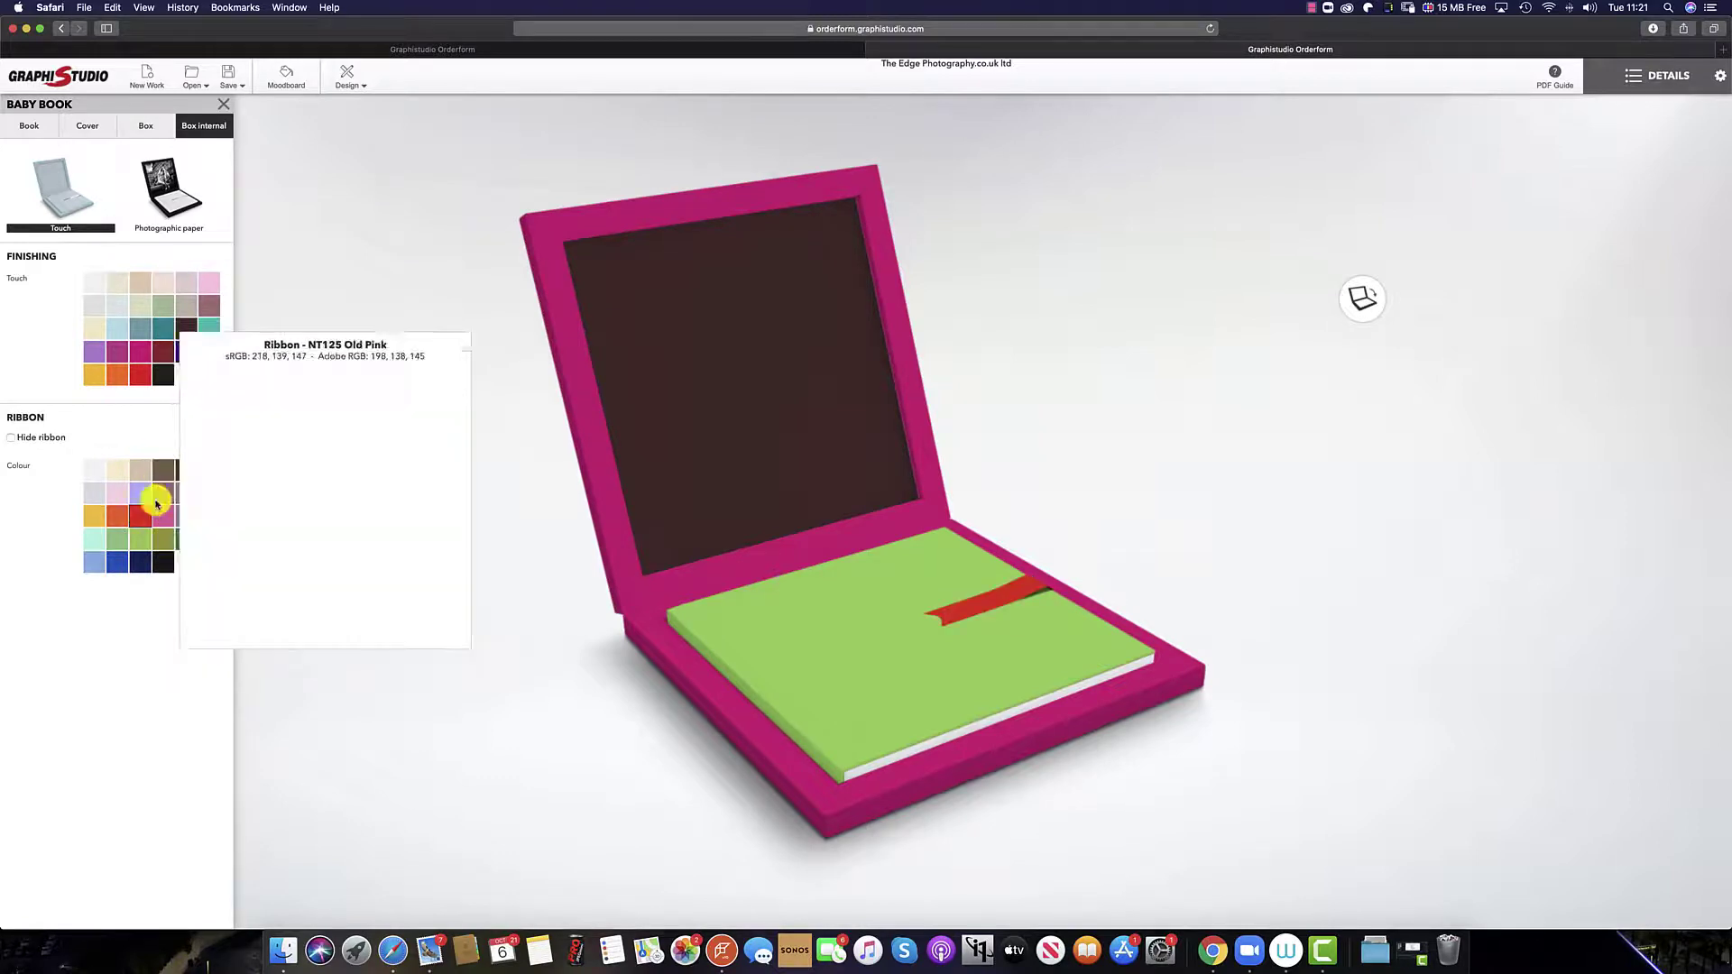
pyautogui.click(159, 187)
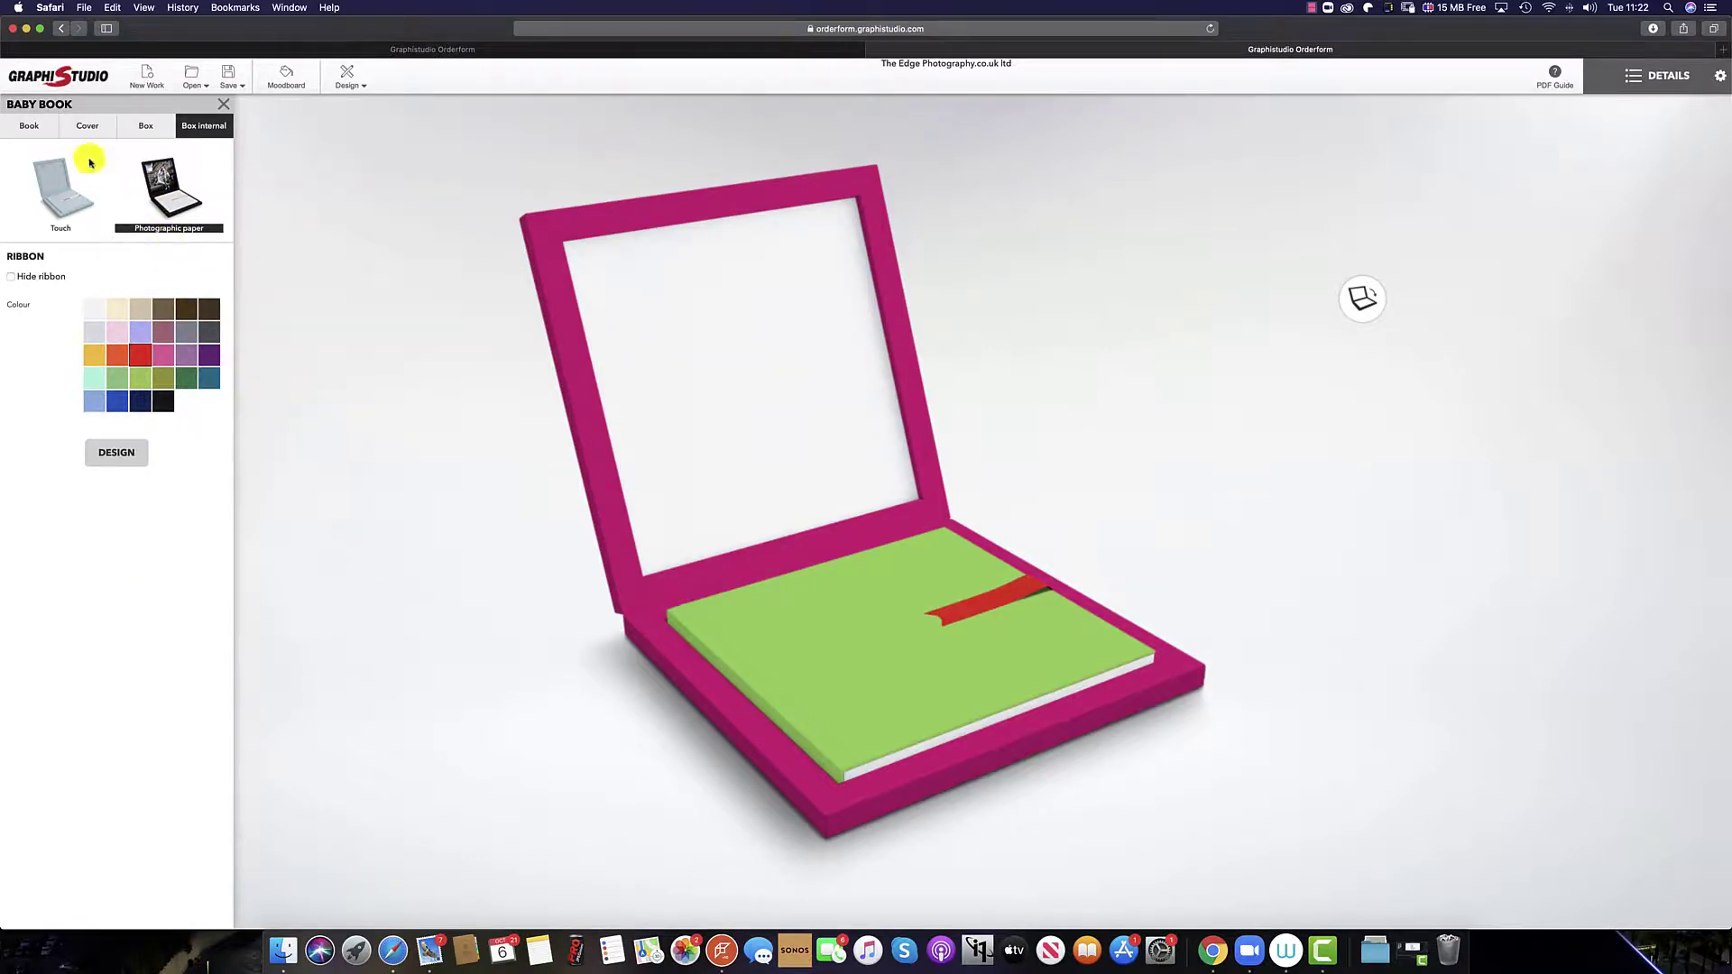
pyautogui.click(87, 125)
# Step: Switch the cover to Photographic paper and show the £60,00 price breakdown
pyautogui.click(166, 203)
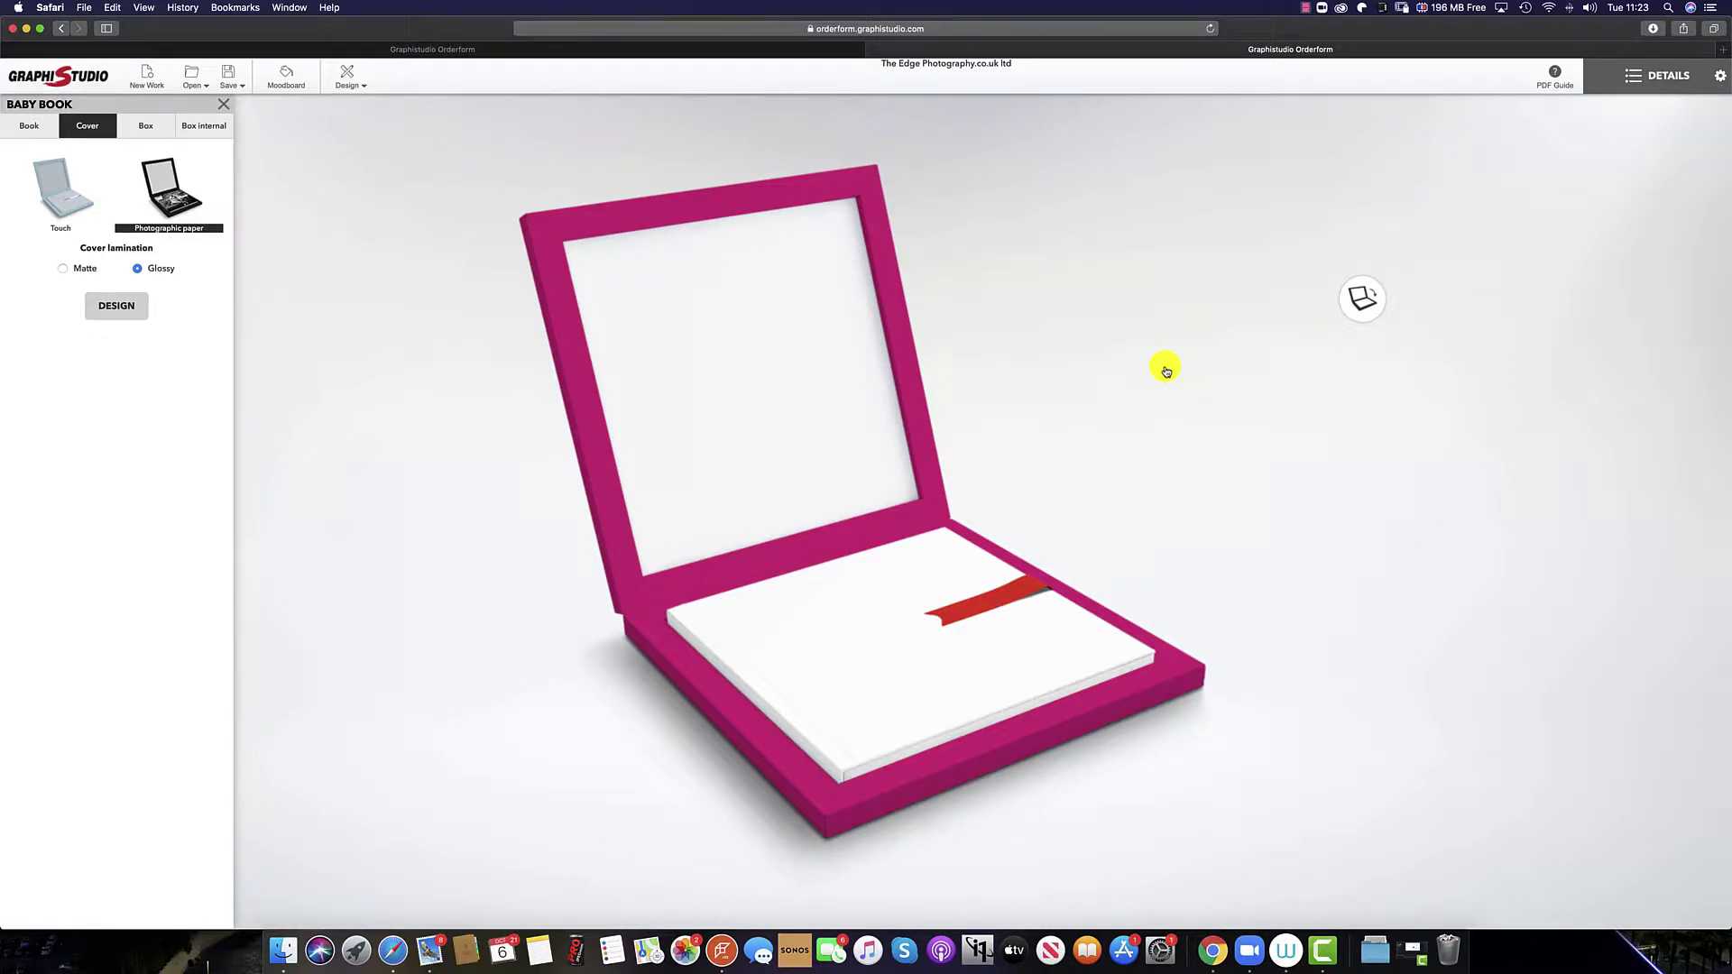
pyautogui.click(1640, 79)
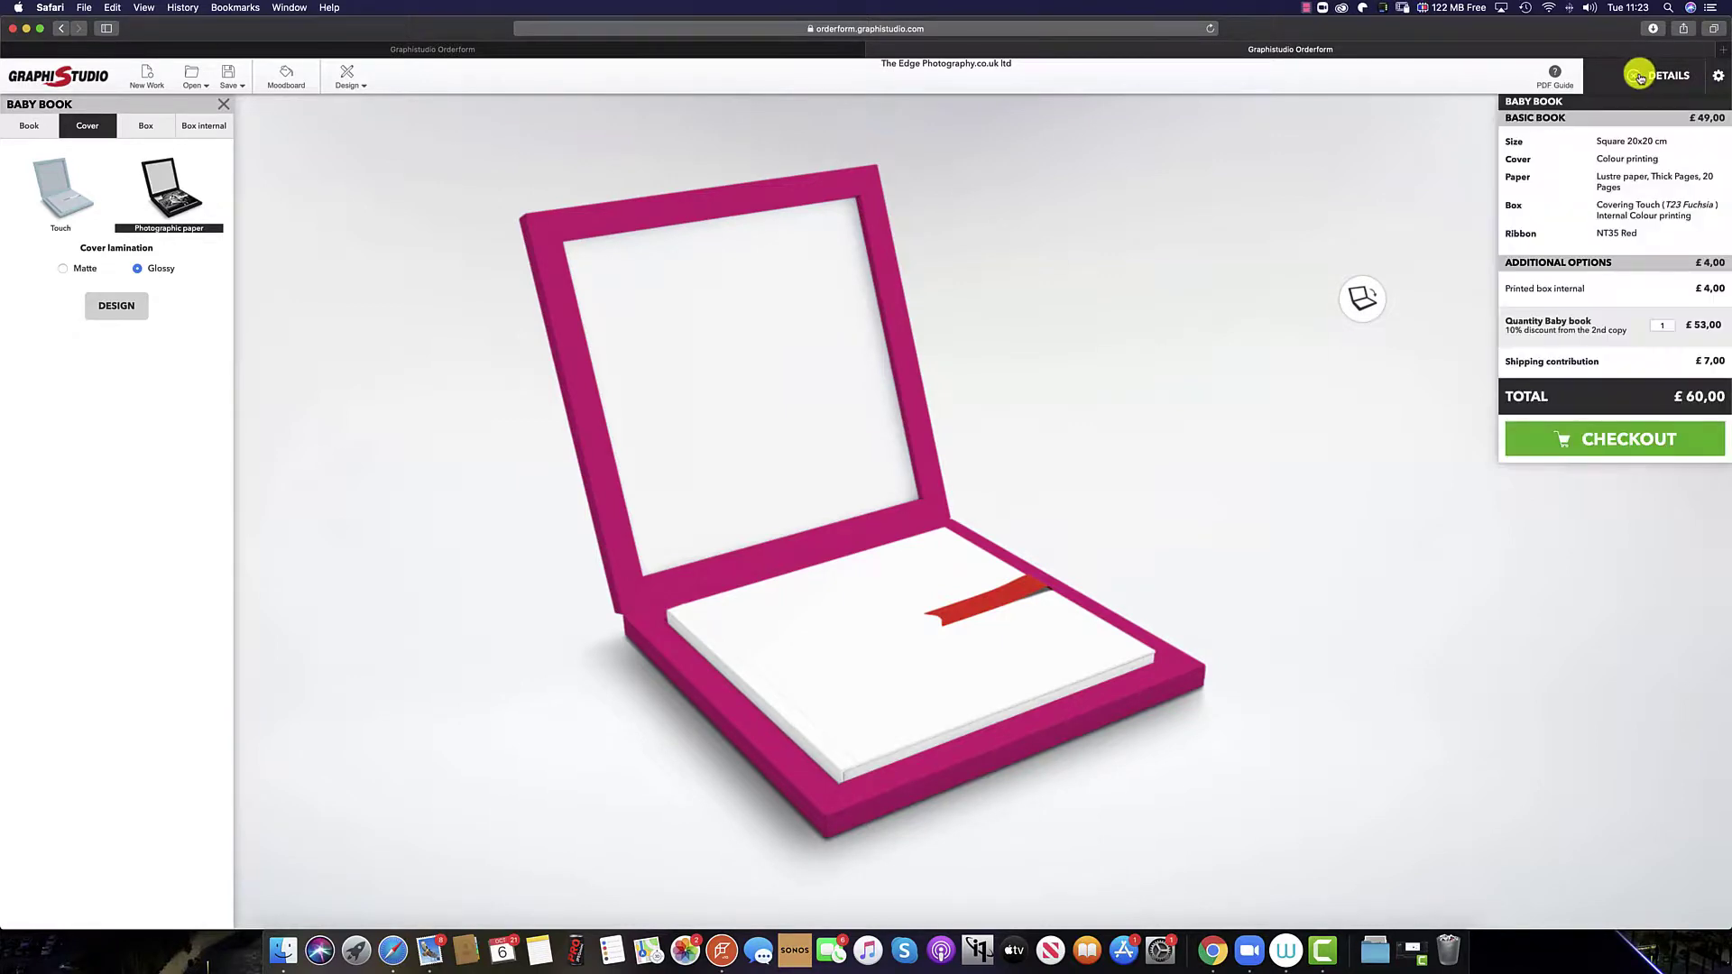